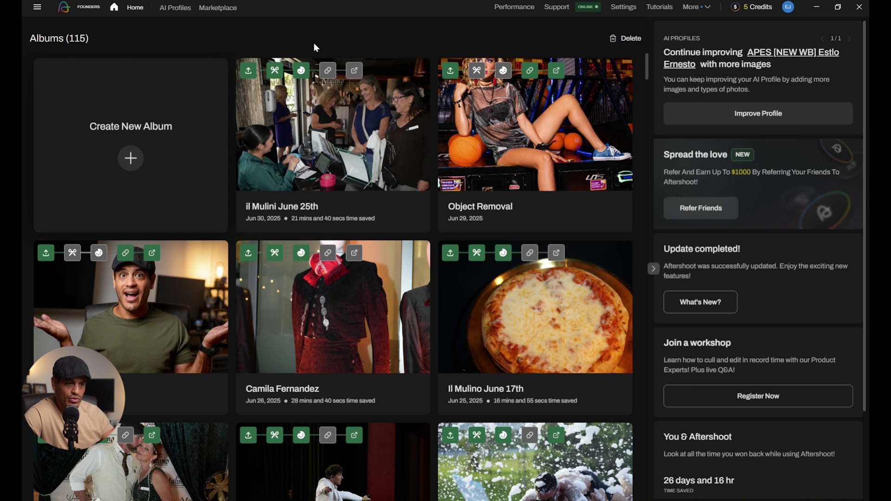
Step: Create a new album, import the four portrait photos, and open the first in Retouch loupe view
{"action": "left_click", "coordinate": [132, 162]}
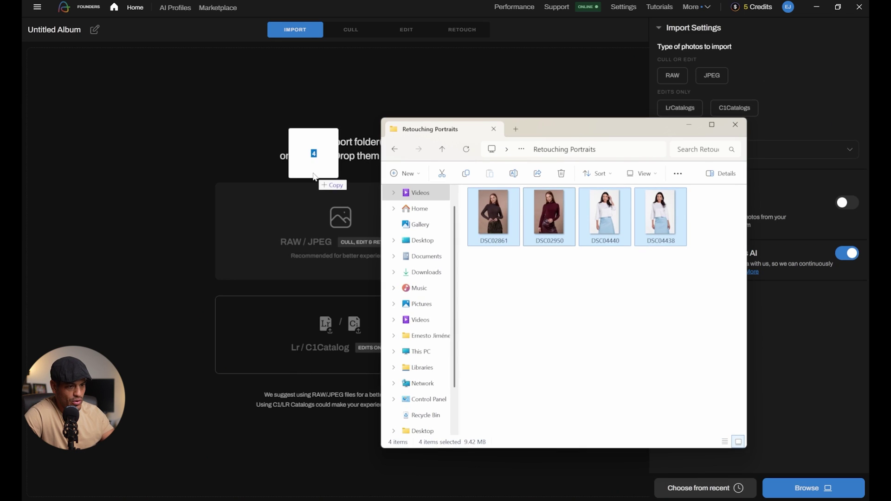
{"action": "left_click_drag", "start_coordinate": [314, 153], "coordinate": [314, 176]}
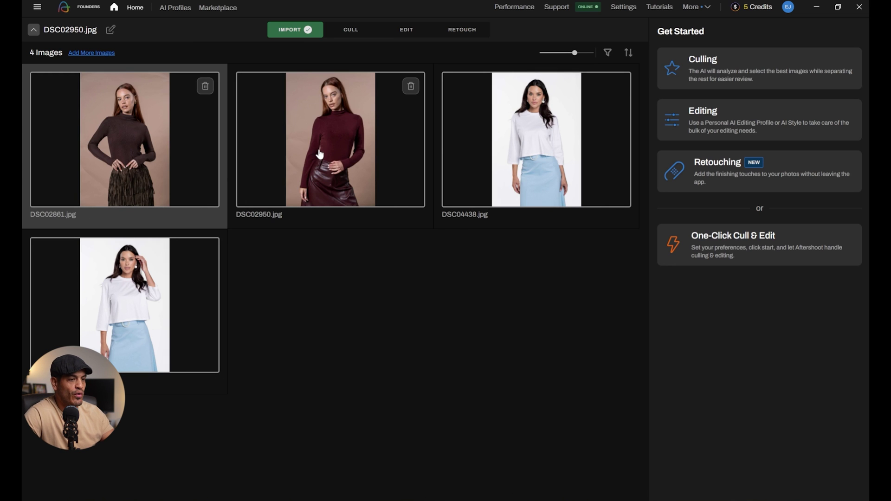
{"action": "left_click", "coordinate": [406, 29]}
{"action": "left_click", "coordinate": [464, 32]}
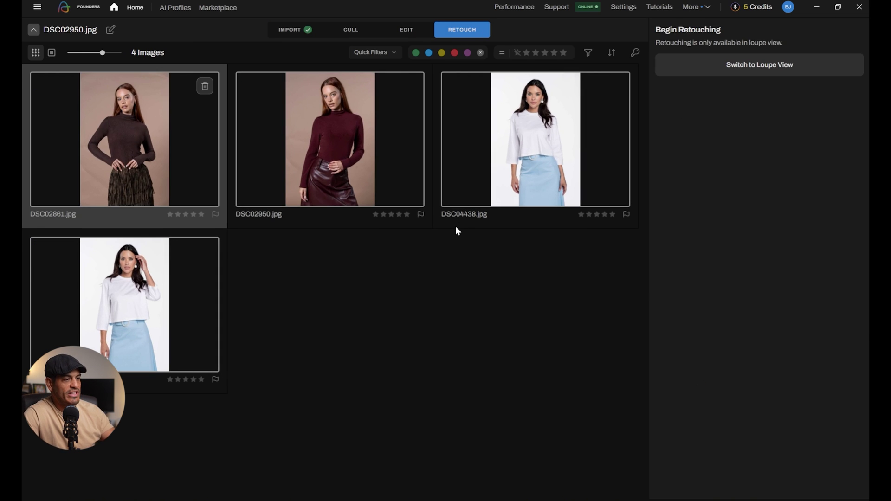
{"action": "key", "text": "e"}
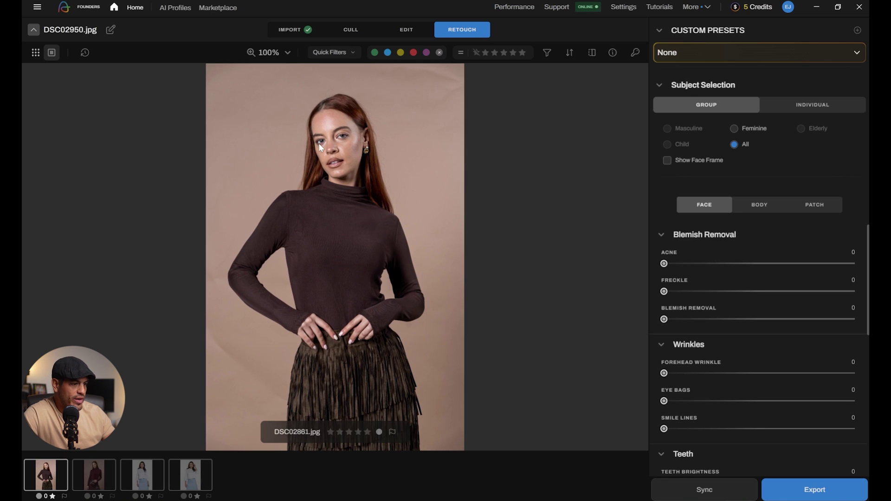
Step: Collapse the Blemish Removal, Wrinkles, Teeth, Face, Glare and Hair retouch sections
{"action": "scroll", "coordinate": [795, 338], "scroll_direction": "down", "scroll_amount": 5}
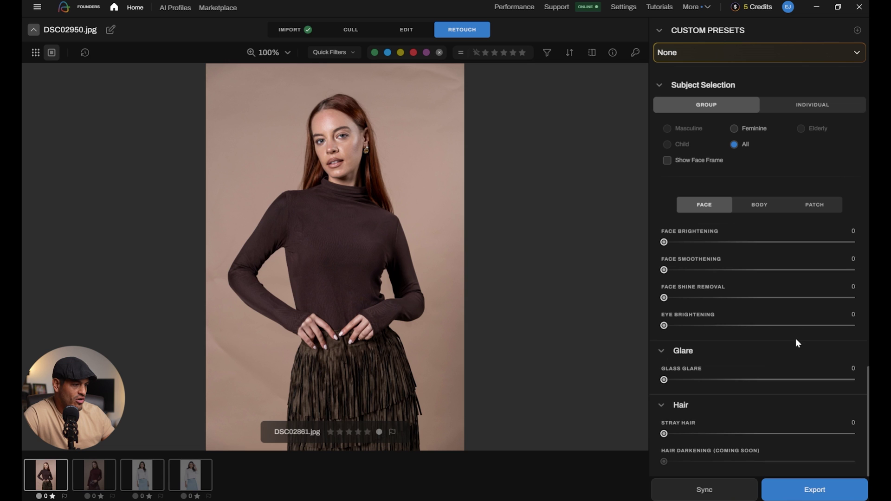
{"action": "scroll", "coordinate": [792, 338], "scroll_direction": "up", "scroll_amount": 5}
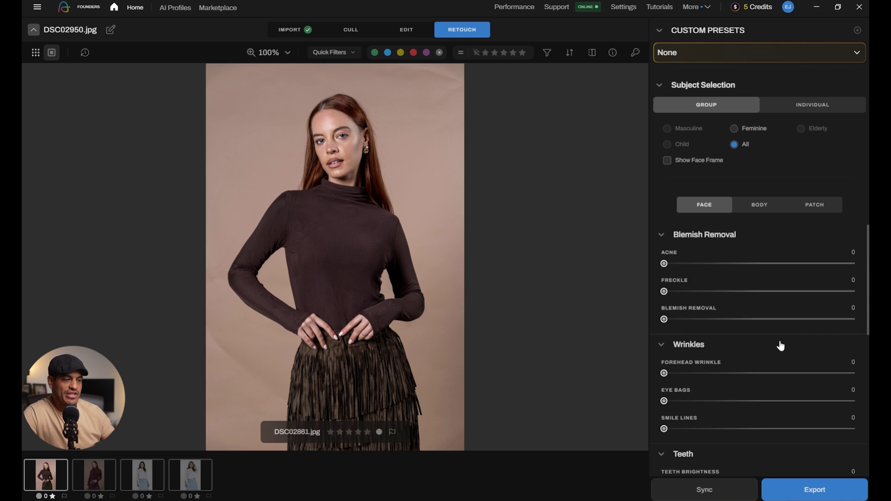
{"action": "left_click", "coordinate": [688, 234]}
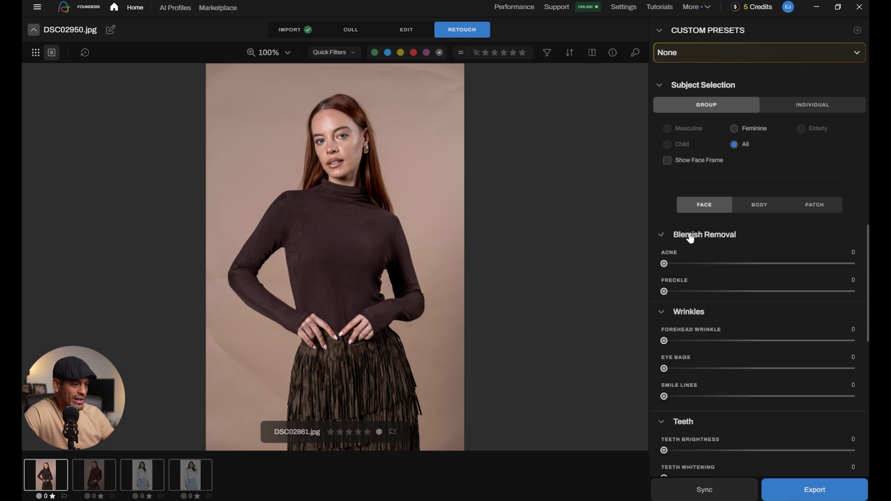
{"action": "left_click", "coordinate": [698, 256]}
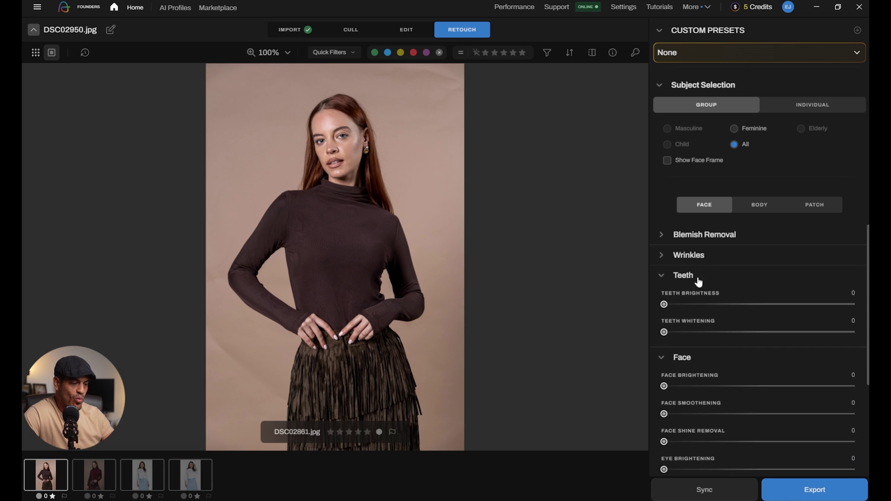
{"action": "left_click", "coordinate": [697, 278]}
{"action": "left_click", "coordinate": [695, 296]}
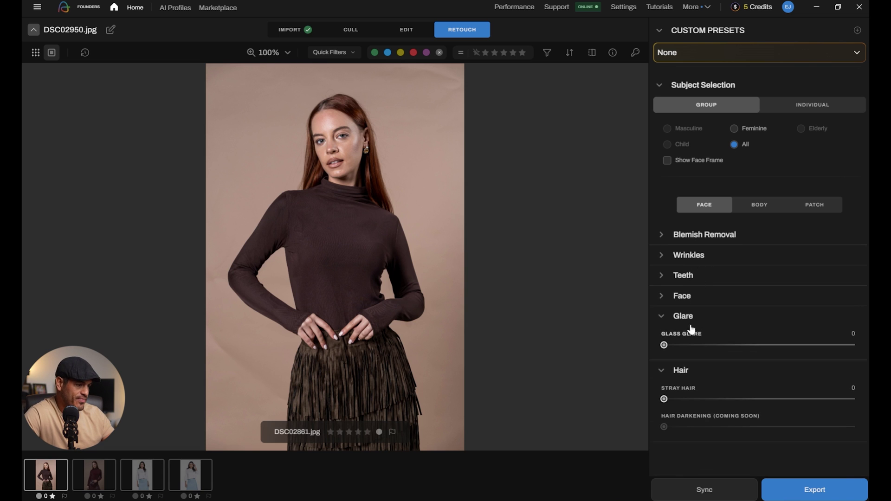
{"action": "left_click", "coordinate": [689, 317]}
{"action": "left_click", "coordinate": [688, 339]}
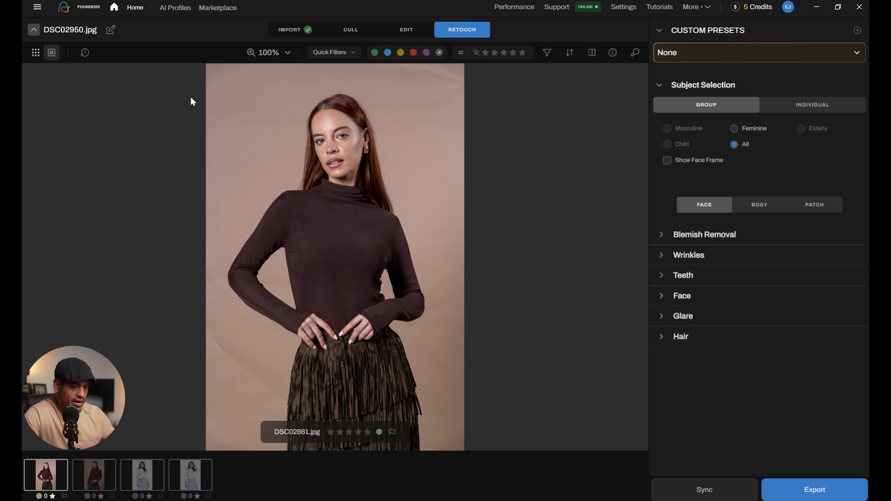
Step: Expand Blemish Removal and set Acne and Freckle to 51 and Blemish Removal to 53
{"action": "scroll", "coordinate": [348, 134], "scroll_direction": "up", "scroll_amount": 10}
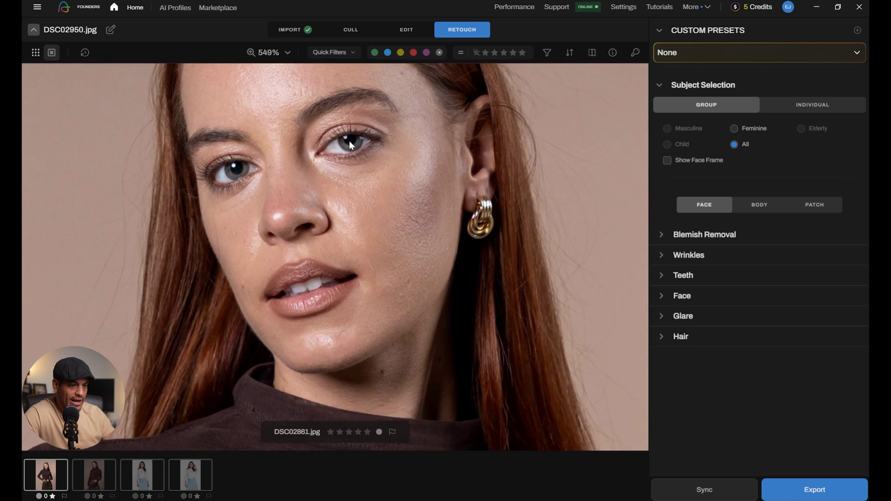
{"action": "scroll", "coordinate": [380, 252], "scroll_direction": "down", "scroll_amount": 2}
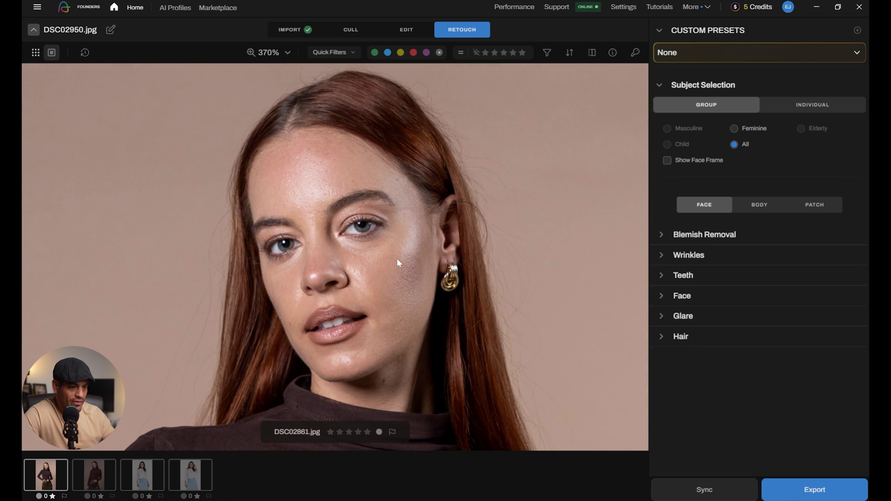
{"action": "scroll", "coordinate": [418, 228], "scroll_direction": "up", "scroll_amount": 1}
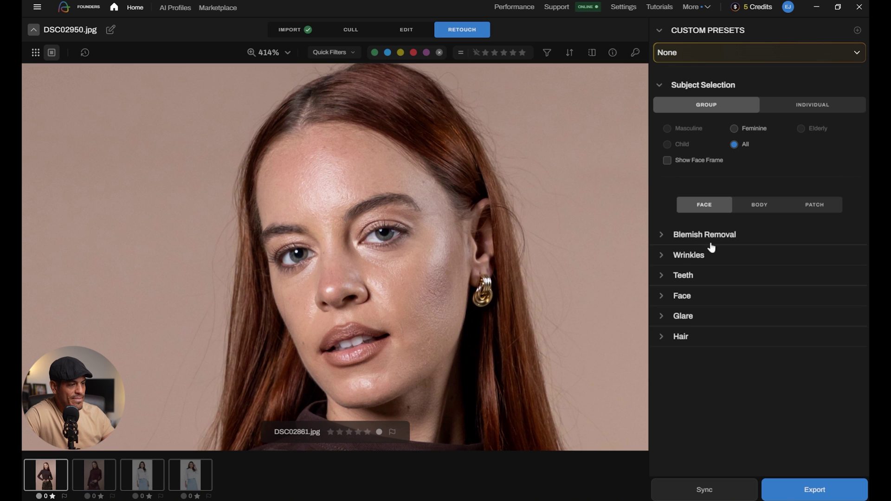
{"action": "left_click", "coordinate": [661, 236]}
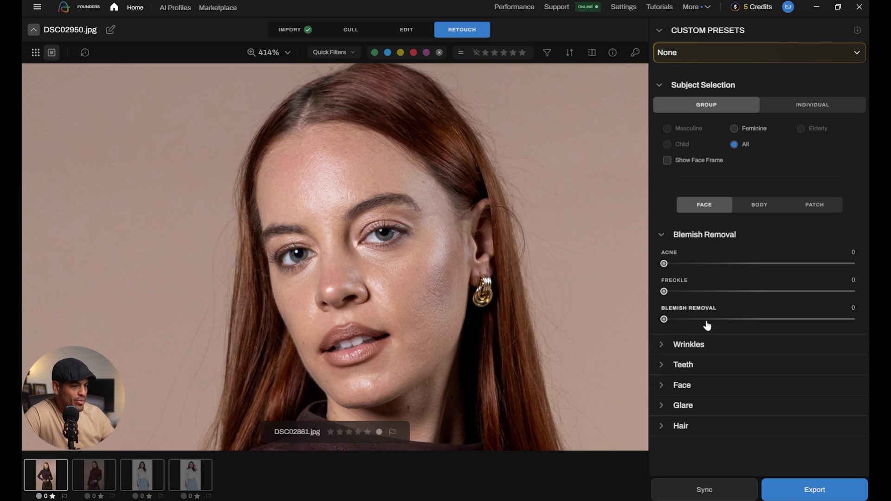
{"action": "left_click", "coordinate": [760, 263]}
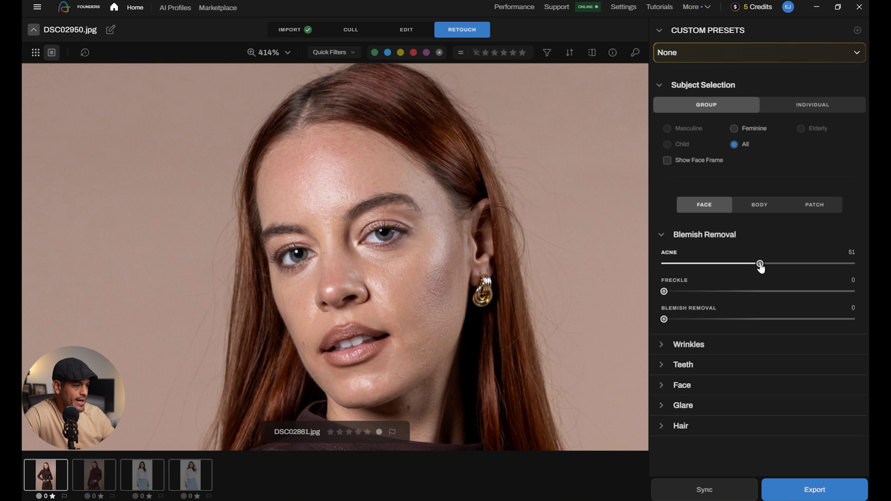
{"action": "left_click", "coordinate": [760, 292]}
{"action": "left_click", "coordinate": [764, 319]}
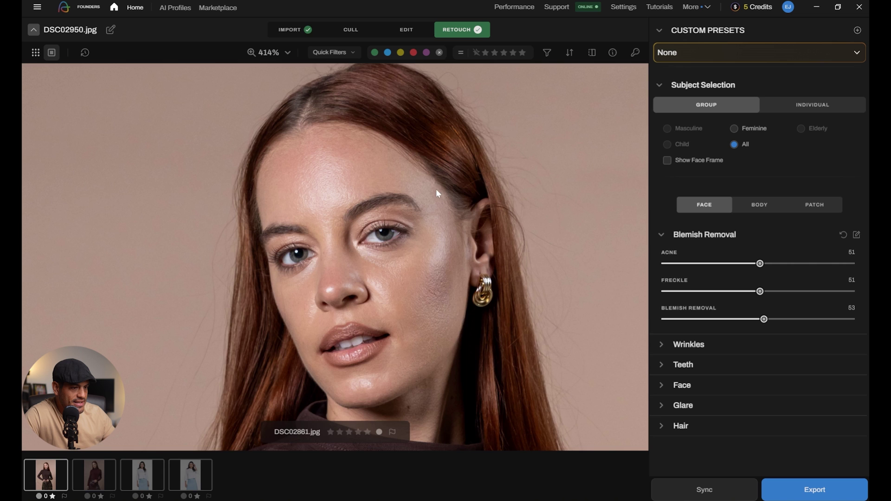
Step: Compare against the unretouched original and reposition the photo to frame her face
{"action": "scroll", "coordinate": [436, 189], "scroll_direction": "up", "scroll_amount": 3}
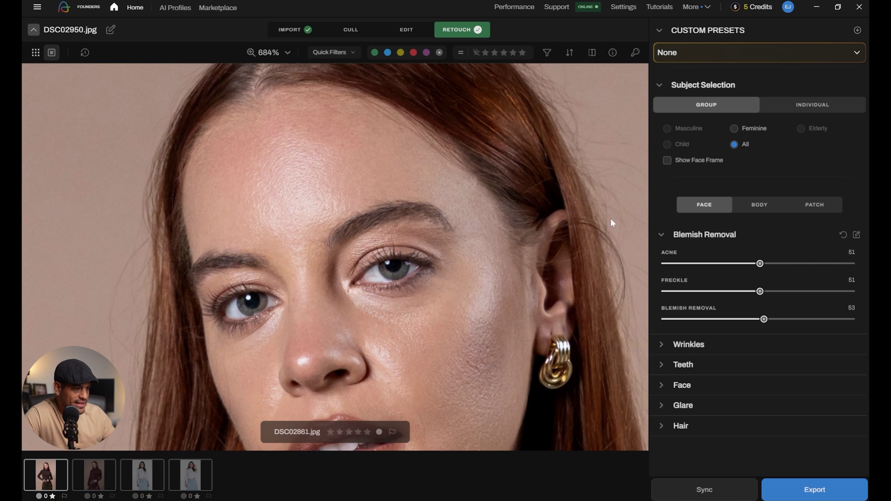
{"action": "left_click", "coordinate": [591, 53]}
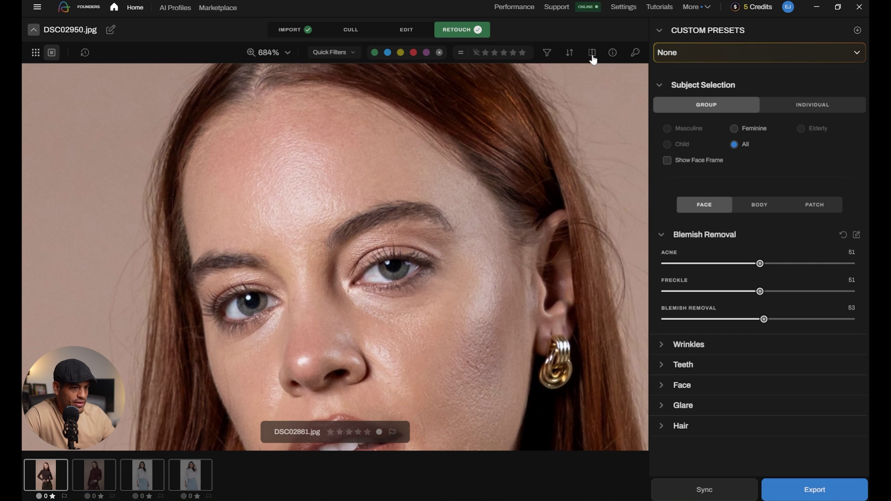
{"action": "left_click", "coordinate": [592, 52]}
{"action": "left_click", "coordinate": [593, 55]}
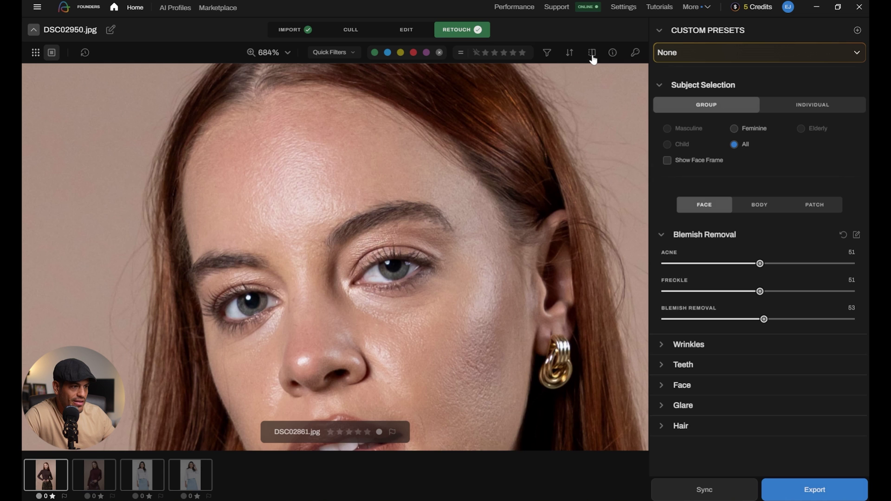
{"action": "scroll", "coordinate": [478, 229], "scroll_direction": "down", "scroll_amount": 5}
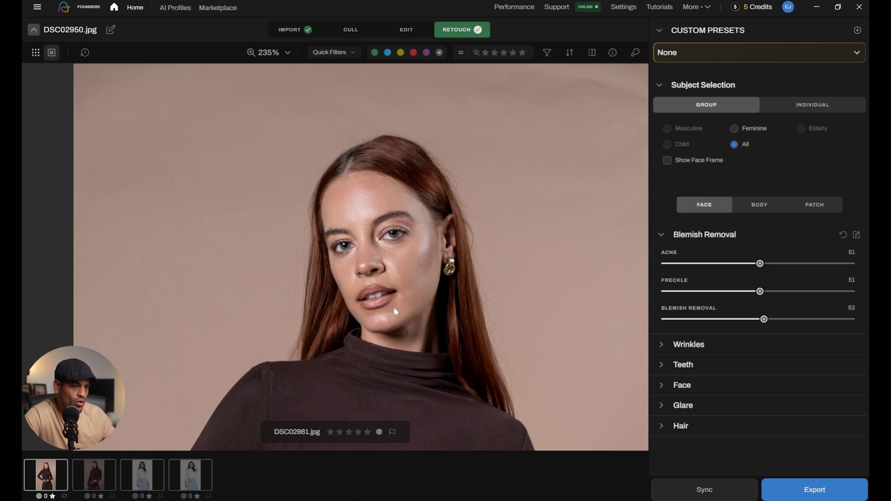
{"action": "left_click_drag", "start_coordinate": [393, 307], "coordinate": [407, 253]}
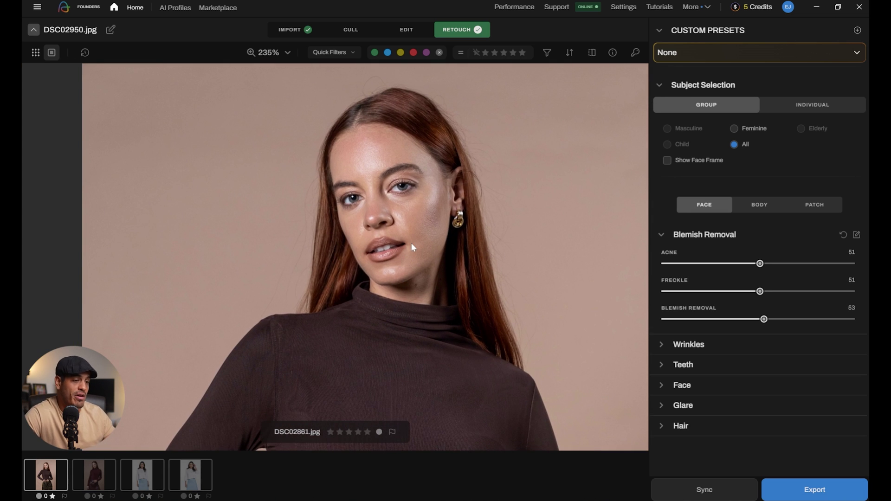
{"action": "scroll", "coordinate": [405, 216], "scroll_direction": "up", "scroll_amount": 3}
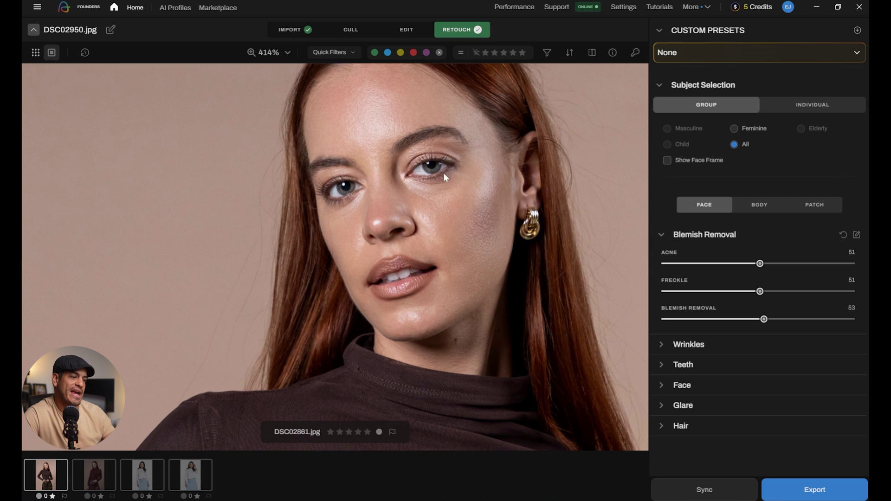
{"action": "scroll", "coordinate": [445, 170], "scroll_direction": "down", "scroll_amount": 2}
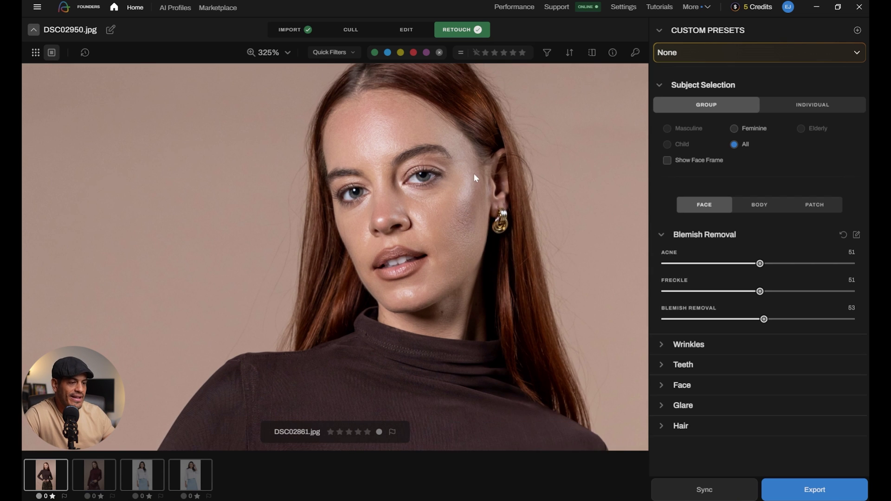
{"action": "left_click_drag", "start_coordinate": [474, 173], "coordinate": [462, 209]}
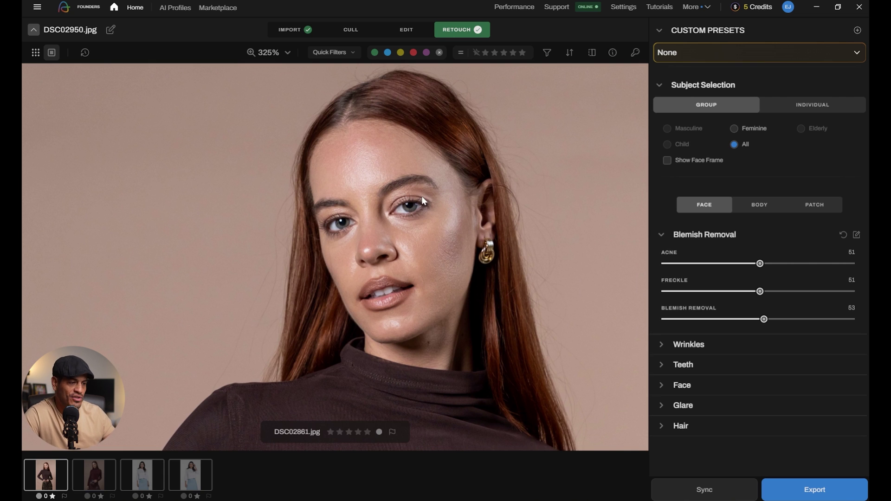
Step: Raise Freckle and Acne removal to 54, with Blemish Removal ending at 55
{"action": "left_click_drag", "start_coordinate": [760, 292], "coordinate": [768, 320]}
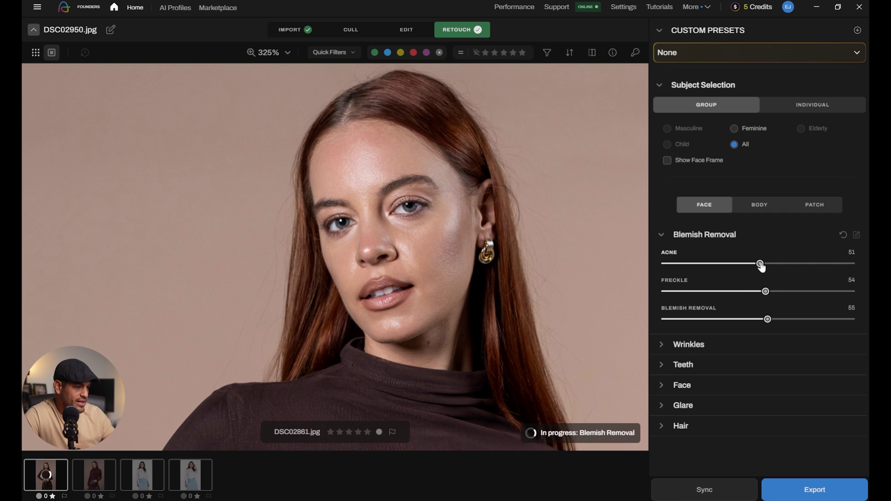
{"action": "left_click_drag", "start_coordinate": [759, 263], "coordinate": [766, 263]}
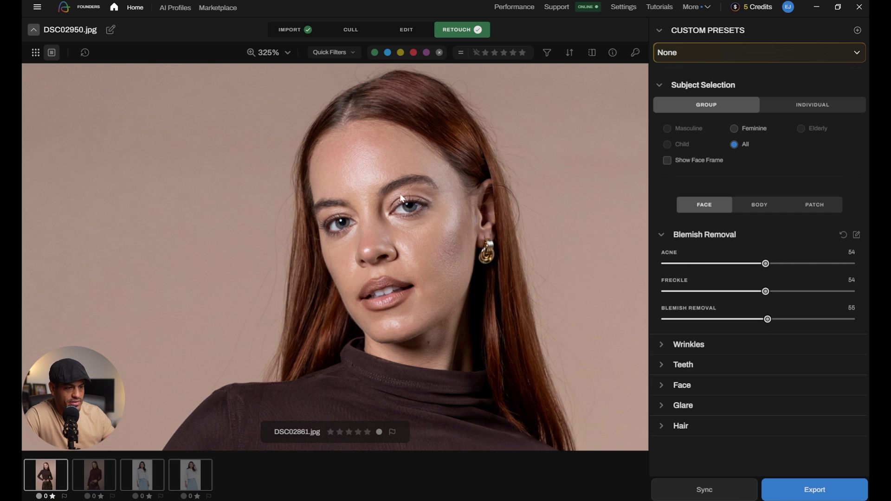
{"action": "scroll", "coordinate": [394, 221], "scroll_direction": "up", "scroll_amount": 2}
{"action": "scroll", "coordinate": [415, 222], "scroll_direction": "up", "scroll_amount": 1}
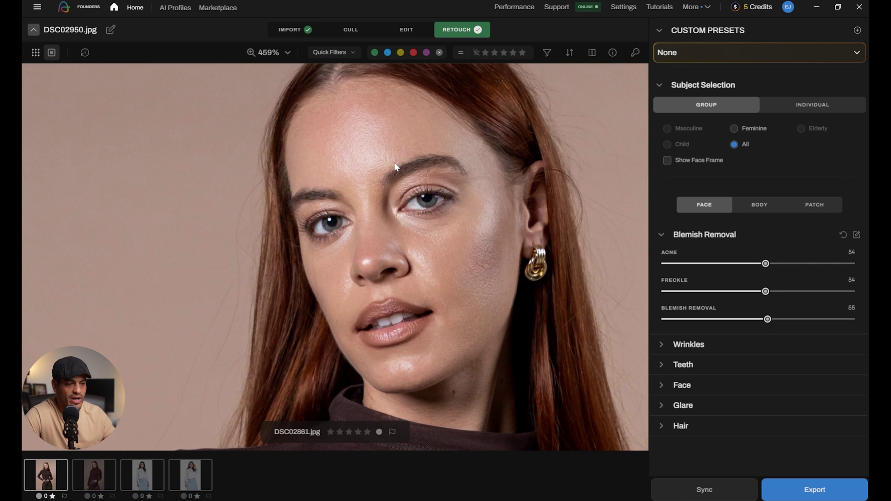
Step: Swap Blemish Removal for Wrinkles, set Eye Bags to 73, and compare before/after
{"action": "left_click", "coordinate": [693, 237]}
{"action": "left_click", "coordinate": [695, 255]}
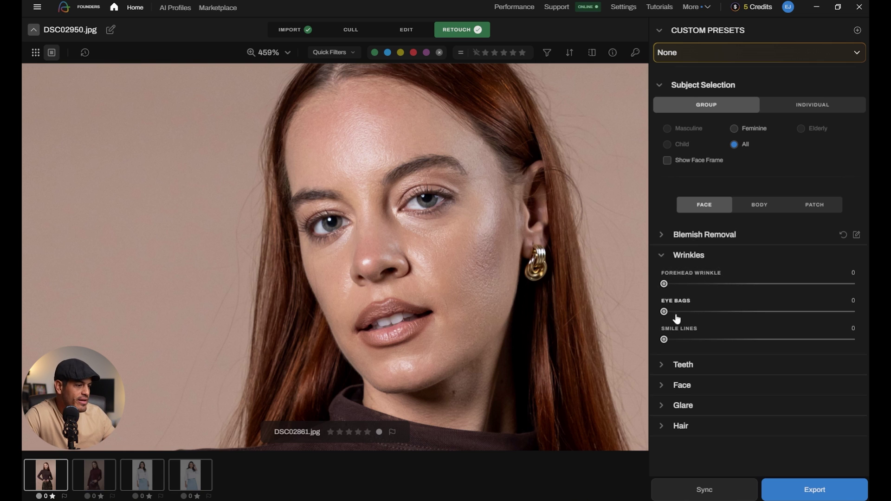
{"action": "left_click_drag", "start_coordinate": [663, 312], "coordinate": [788, 311]}
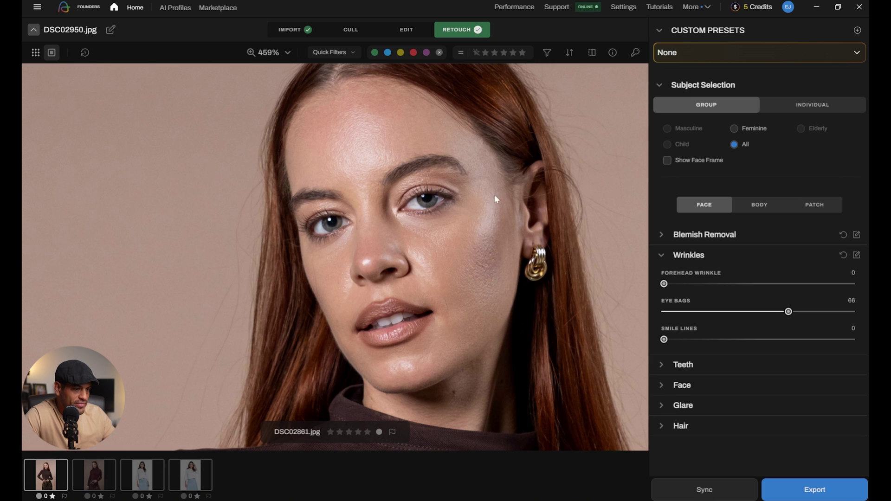
{"action": "left_click_drag", "start_coordinate": [788, 311], "coordinate": [801, 312]}
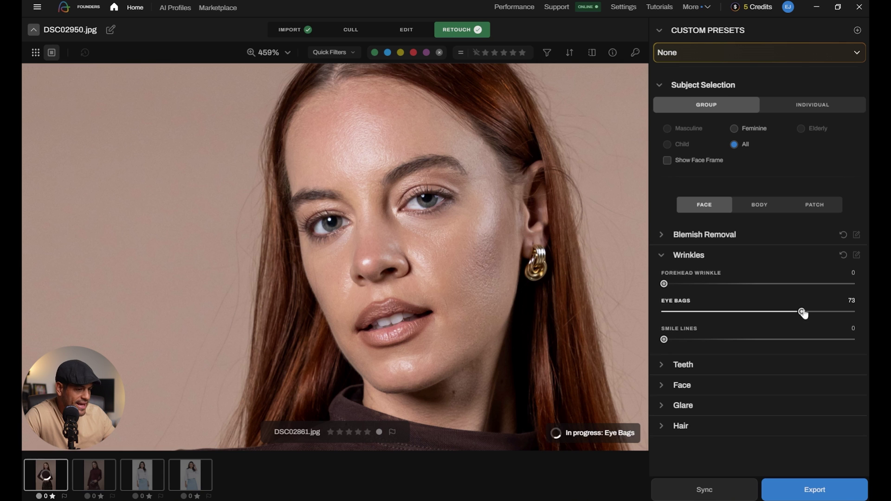
{"action": "left_click", "coordinate": [591, 53]}
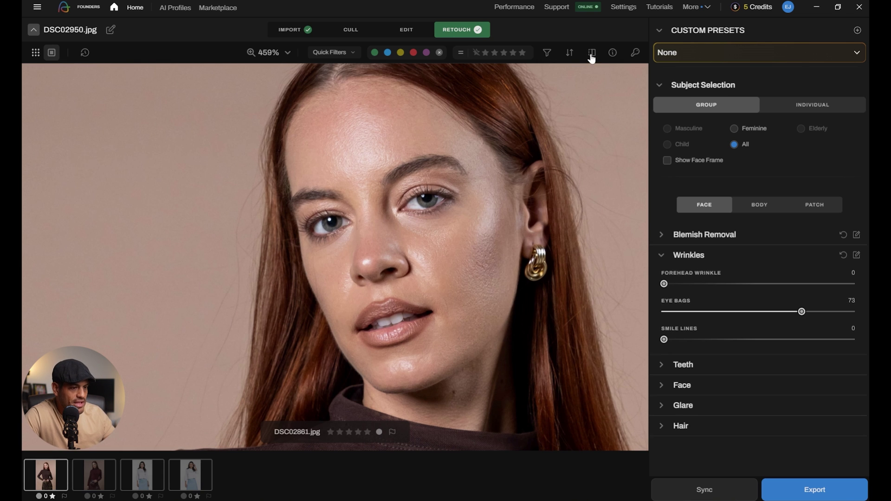
{"action": "left_click", "coordinate": [591, 53]}
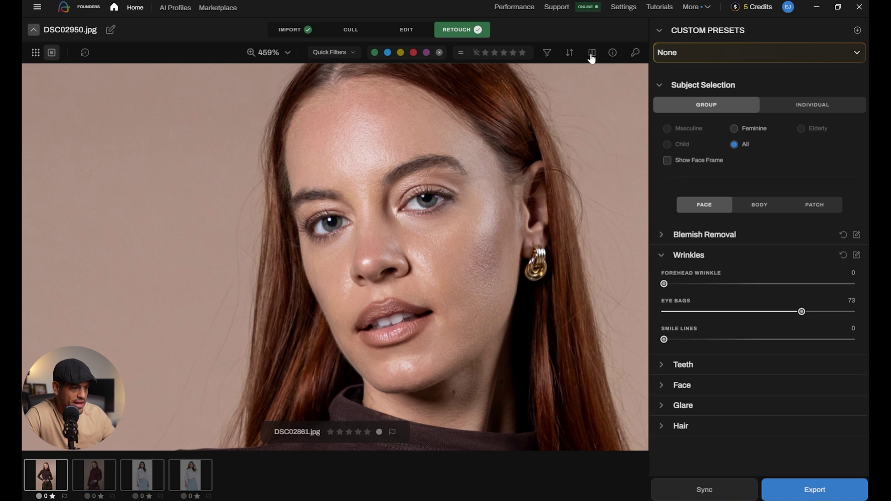
{"action": "left_click", "coordinate": [591, 53]}
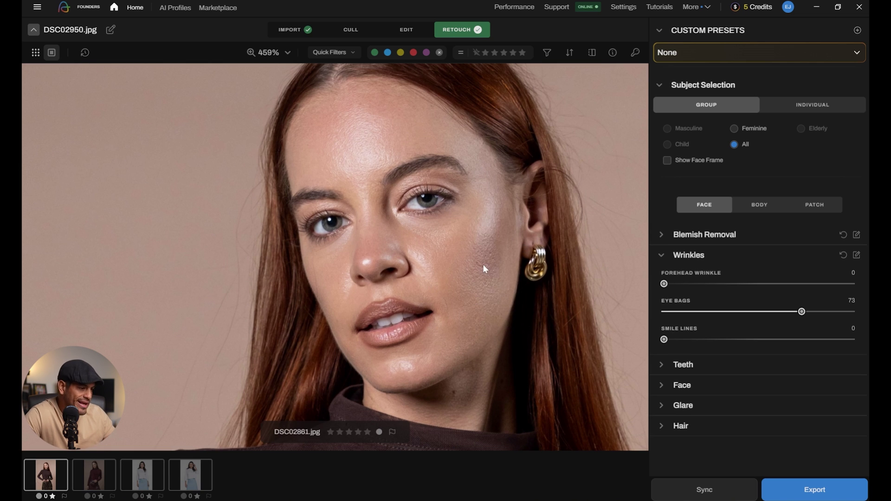
Step: Open the Face settings, set Face Shine Removal to 80, and compare with the original
{"action": "left_click", "coordinate": [687, 256]}
{"action": "left_click", "coordinate": [683, 278]}
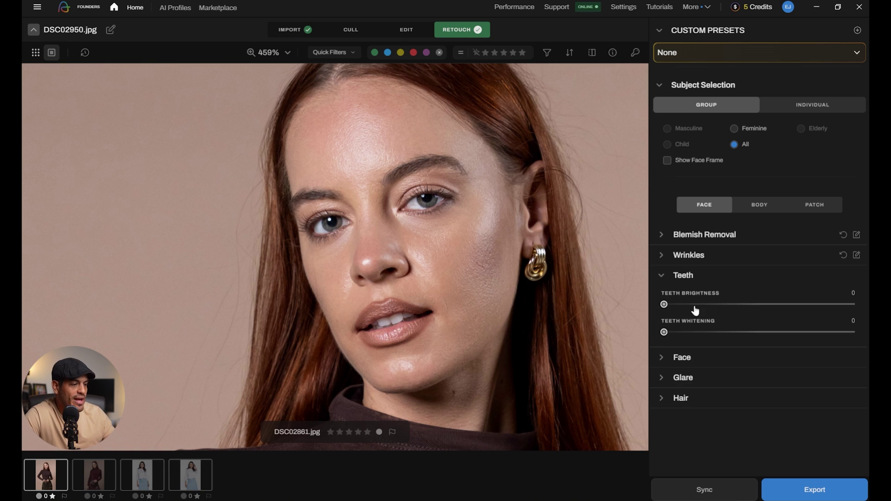
{"action": "left_click", "coordinate": [685, 277]}
{"action": "left_click", "coordinate": [663, 297]}
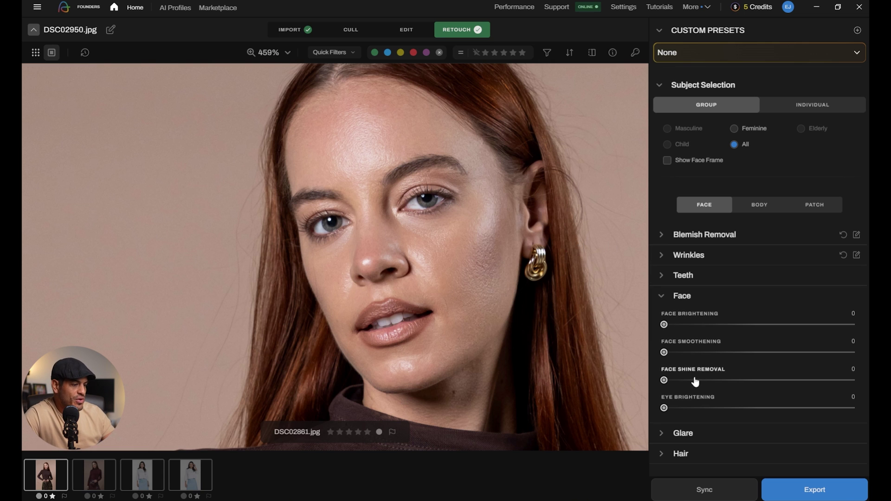
{"action": "left_click_drag", "start_coordinate": [664, 380], "coordinate": [815, 380]}
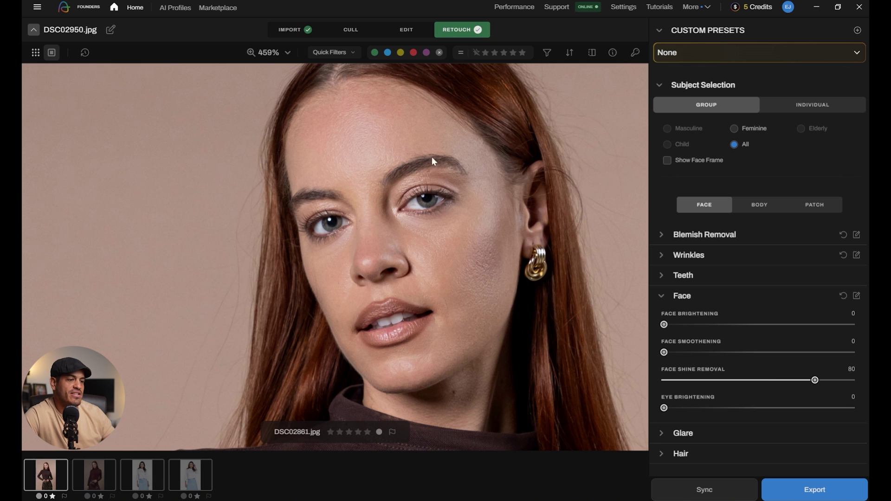
{"action": "left_click", "coordinate": [594, 55]}
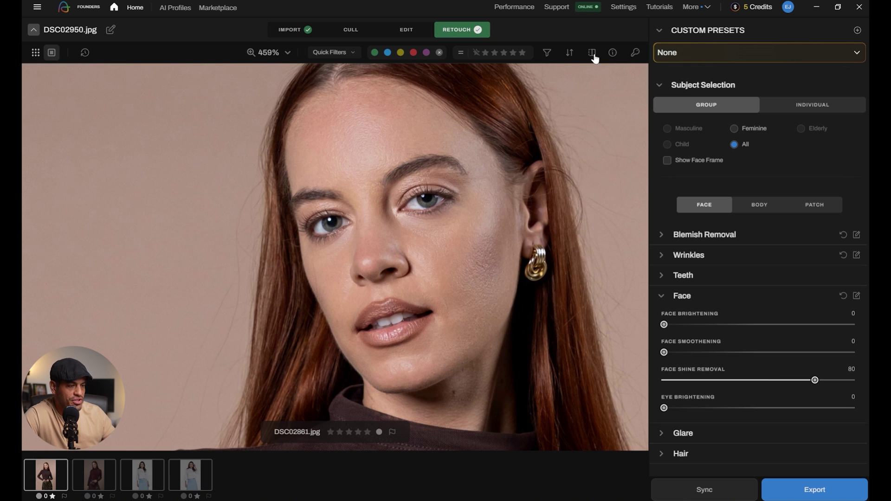
{"action": "left_click", "coordinate": [593, 54]}
{"action": "left_click", "coordinate": [593, 54]}
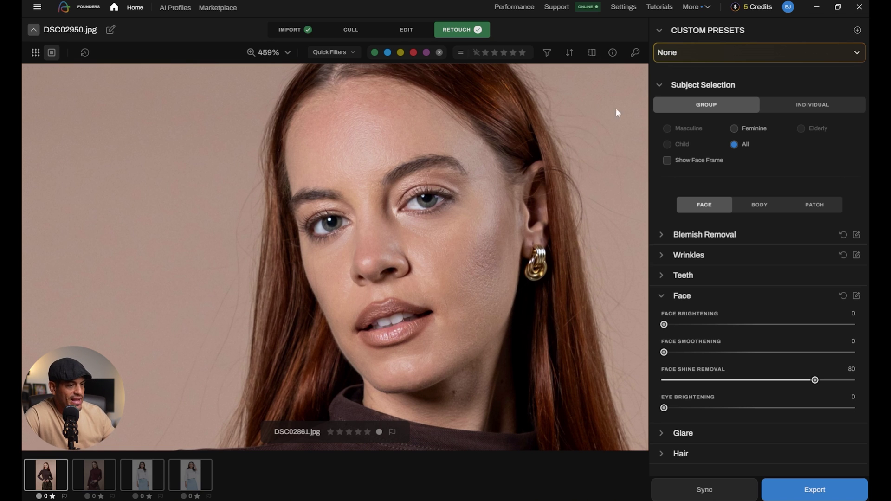
Step: Set Face Smoothening to a light 20 on the portrait
{"action": "scroll", "coordinate": [482, 272], "scroll_direction": "up", "scroll_amount": 2}
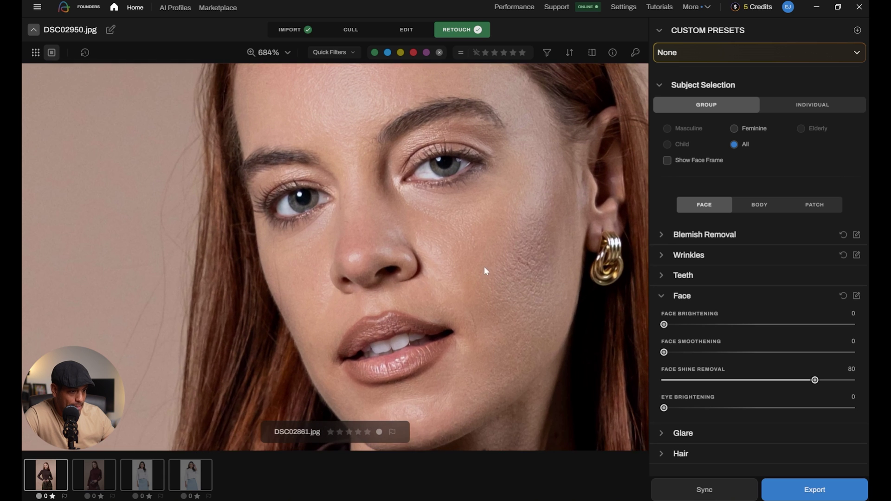
{"action": "scroll", "coordinate": [485, 273], "scroll_direction": "right", "scroll_amount": 2}
{"action": "scroll", "coordinate": [492, 241], "scroll_direction": "right", "scroll_amount": 3}
{"action": "scroll", "coordinate": [464, 255], "scroll_direction": "down", "scroll_amount": 3}
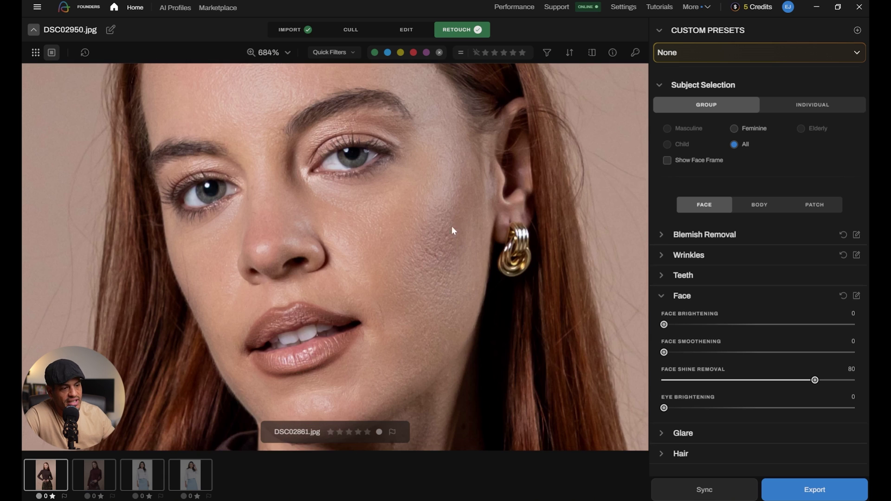
{"action": "scroll", "coordinate": [472, 300], "scroll_direction": "down", "scroll_amount": 4}
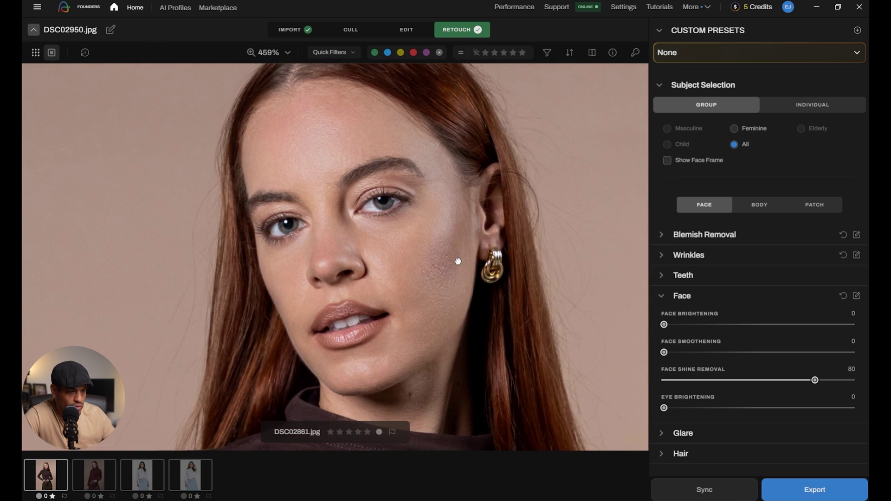
{"action": "left_click_drag", "start_coordinate": [664, 352], "coordinate": [747, 353]}
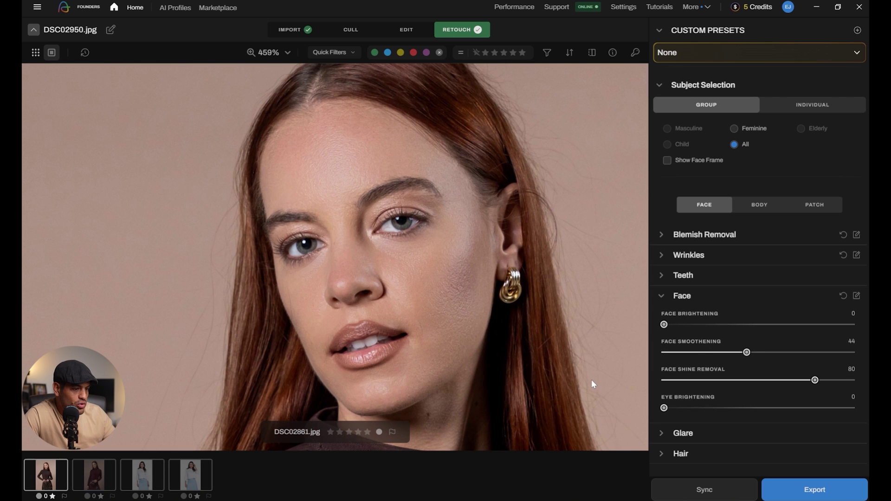
{"action": "left_click_drag", "start_coordinate": [724, 352], "coordinate": [702, 352]}
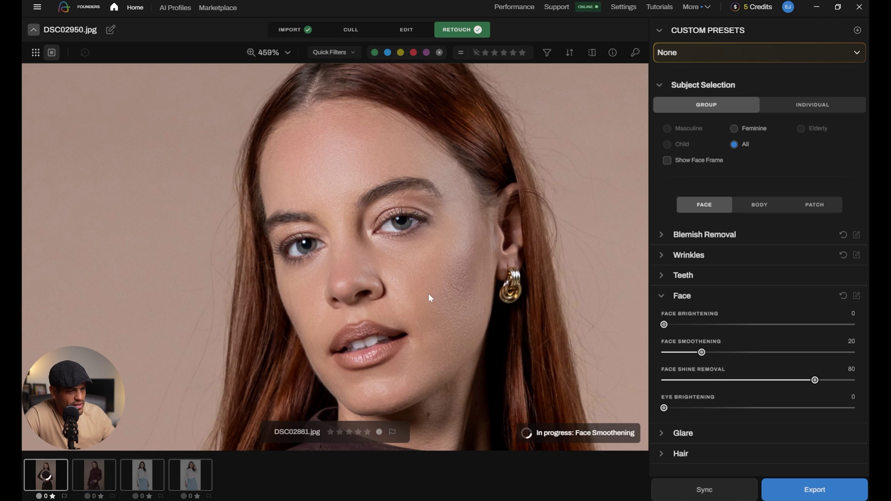
{"action": "scroll", "coordinate": [444, 300], "scroll_direction": "down", "scroll_amount": 2}
{"action": "scroll", "coordinate": [444, 300], "scroll_direction": "up", "scroll_amount": 5}
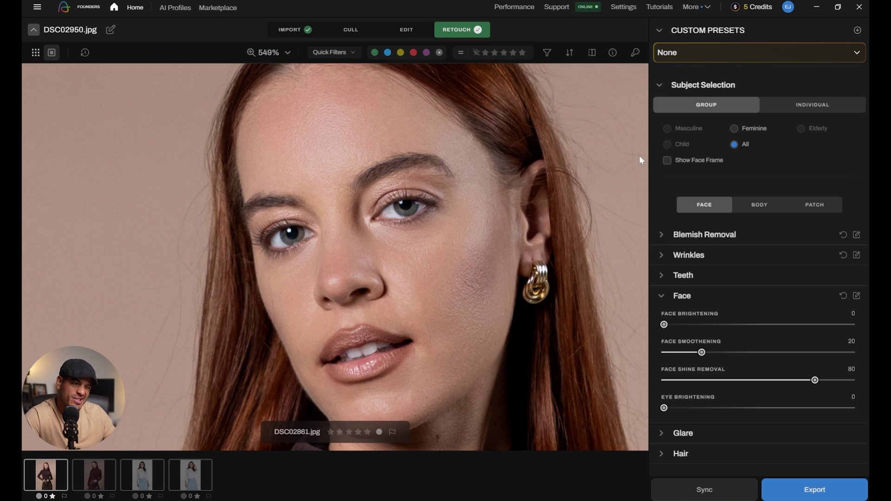
{"action": "scroll", "coordinate": [393, 182], "scroll_direction": "down", "scroll_amount": 2}
{"action": "left_click", "coordinate": [681, 296]}
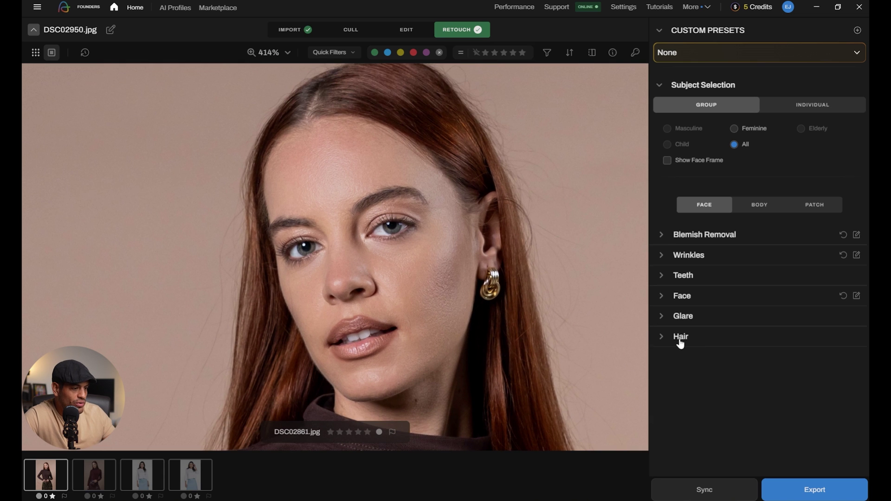
{"action": "left_click", "coordinate": [681, 342]}
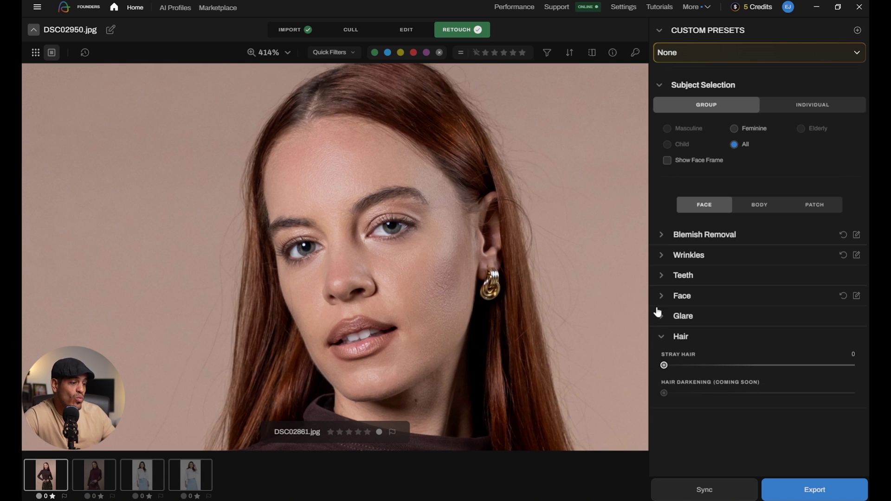
{"action": "scroll", "coordinate": [466, 192], "scroll_direction": "down", "scroll_amount": 3}
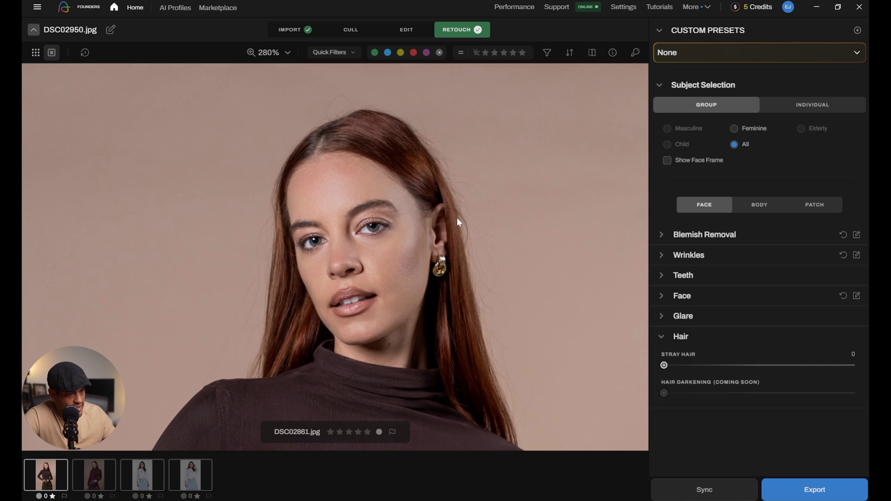
{"action": "scroll", "coordinate": [377, 249], "scroll_direction": "up", "scroll_amount": 2}
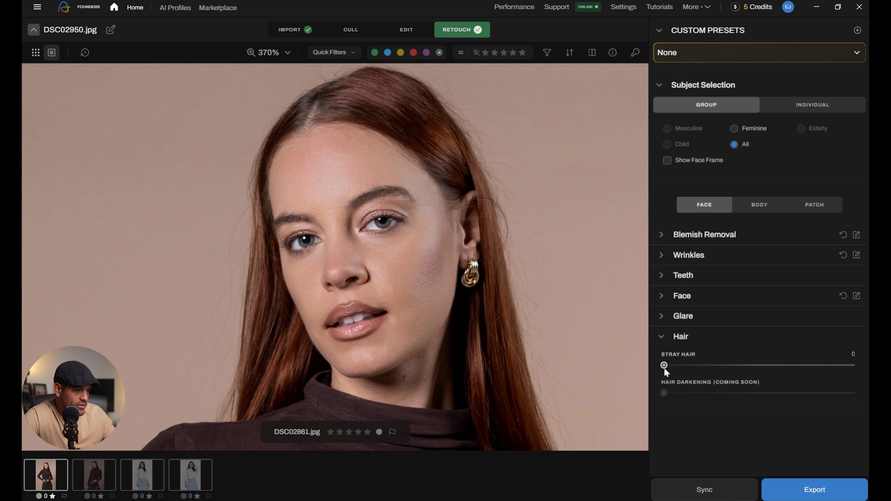
{"action": "left_click_drag", "start_coordinate": [664, 365], "coordinate": [784, 366]}
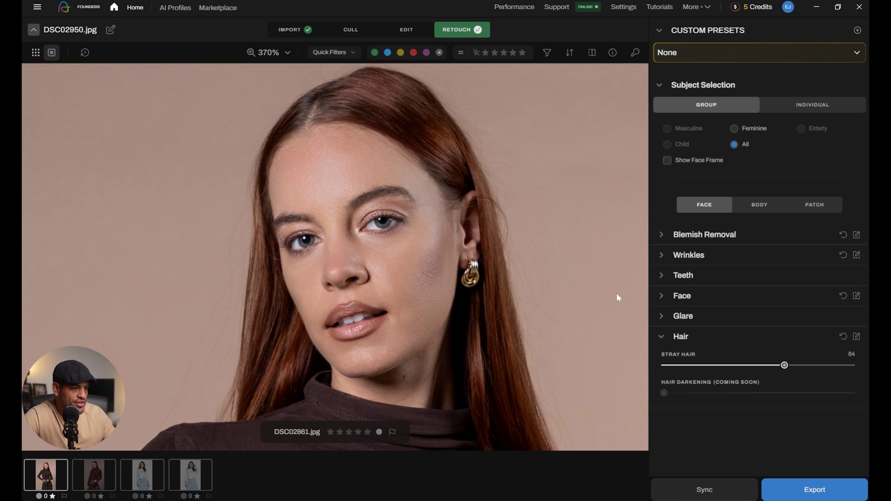
{"action": "left_click_drag", "start_coordinate": [784, 365], "coordinate": [852, 365]}
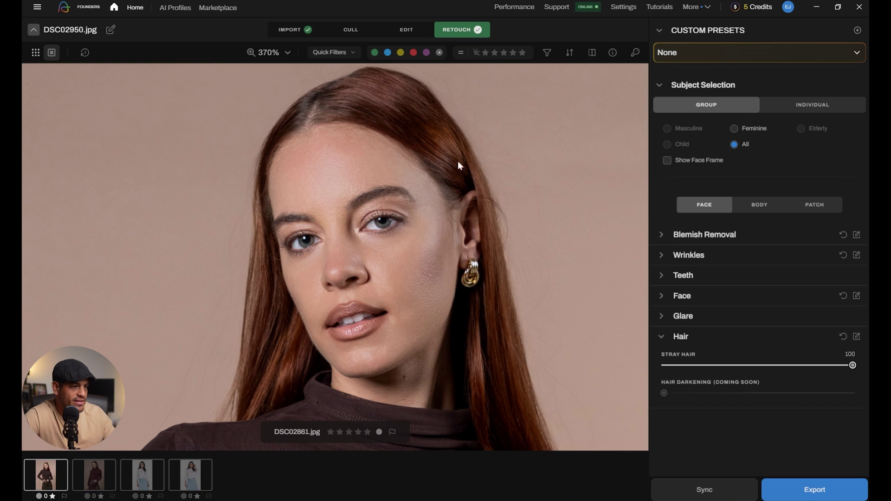
{"action": "scroll", "coordinate": [458, 217], "scroll_direction": "down", "scroll_amount": 2}
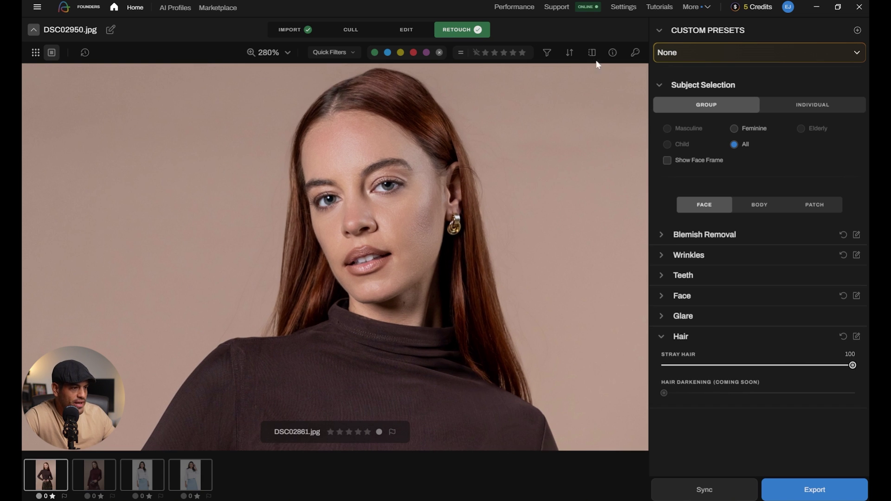
{"action": "left_click", "coordinate": [592, 53]}
{"action": "left_click", "coordinate": [592, 54]}
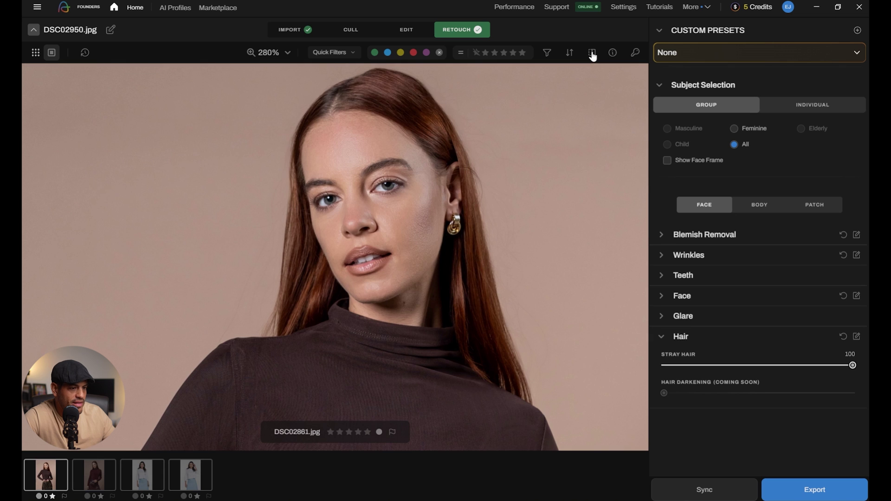
{"action": "left_click", "coordinate": [592, 54]}
{"action": "left_click", "coordinate": [592, 54]}
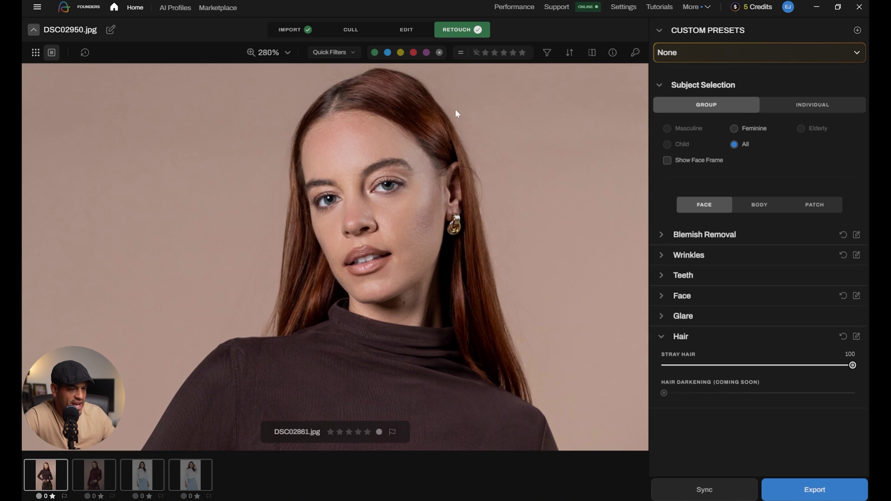
{"action": "scroll", "coordinate": [353, 204], "scroll_direction": "up", "scroll_amount": 3}
{"action": "scroll", "coordinate": [478, 316], "scroll_direction": "down", "scroll_amount": 2}
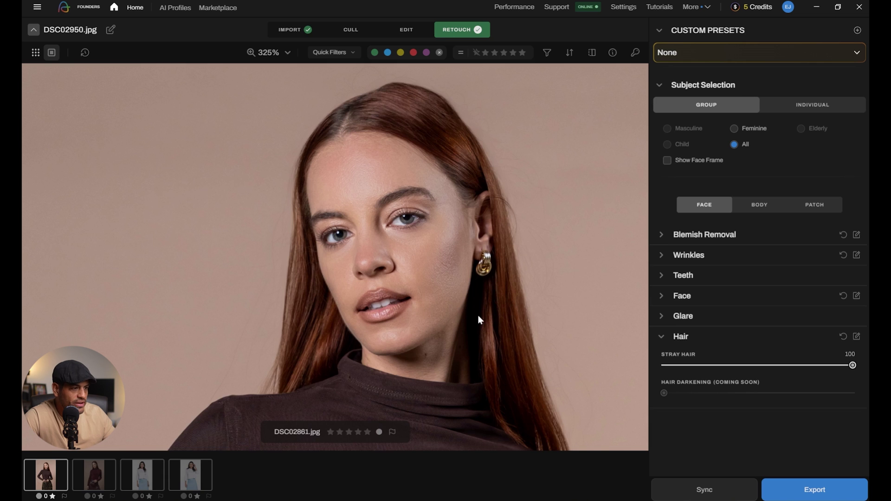
{"action": "left_click_drag", "start_coordinate": [477, 316], "coordinate": [449, 279]}
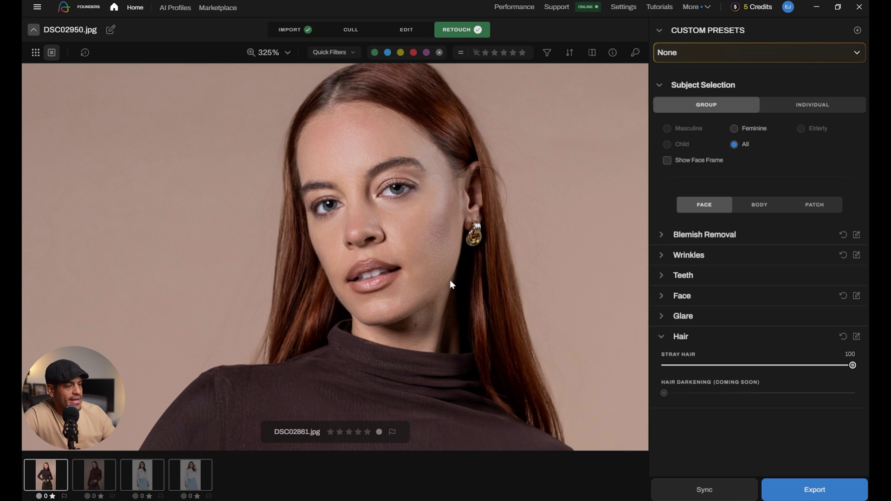
Step: On the BODY tab, set Body Smoothening to 56 and Body Blemish Removal to 59
{"action": "left_click", "coordinate": [759, 209]}
{"action": "left_click", "coordinate": [768, 264]}
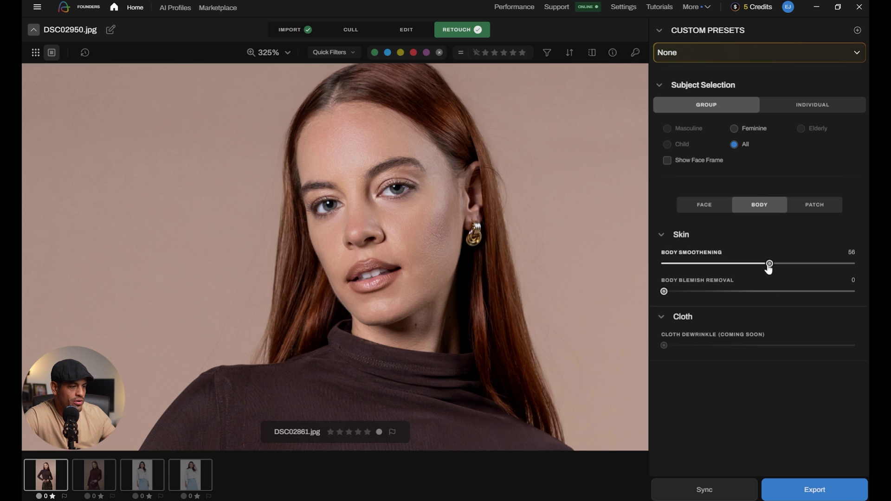
{"action": "left_click", "coordinate": [774, 291]}
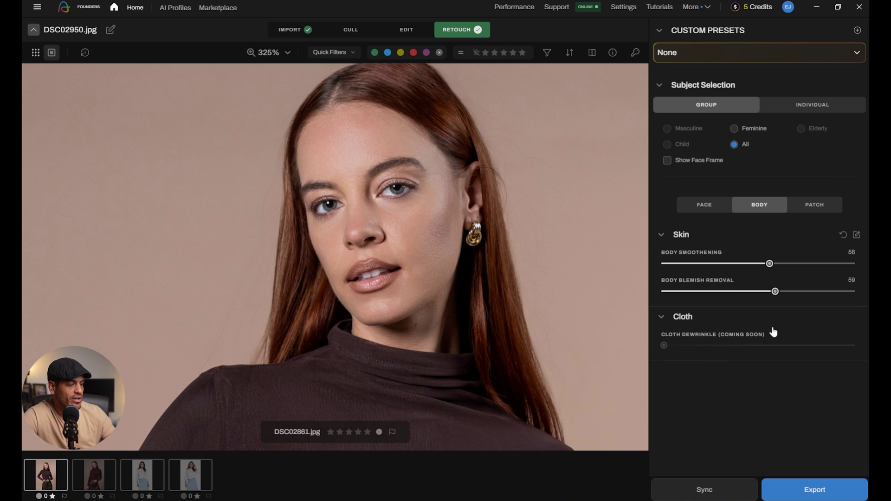
Step: Return to FACE and collapse the Blemish Removal, Wrinkles, Teeth, Face and Glare sections
{"action": "left_click", "coordinate": [704, 205]}
{"action": "left_click", "coordinate": [692, 235]}
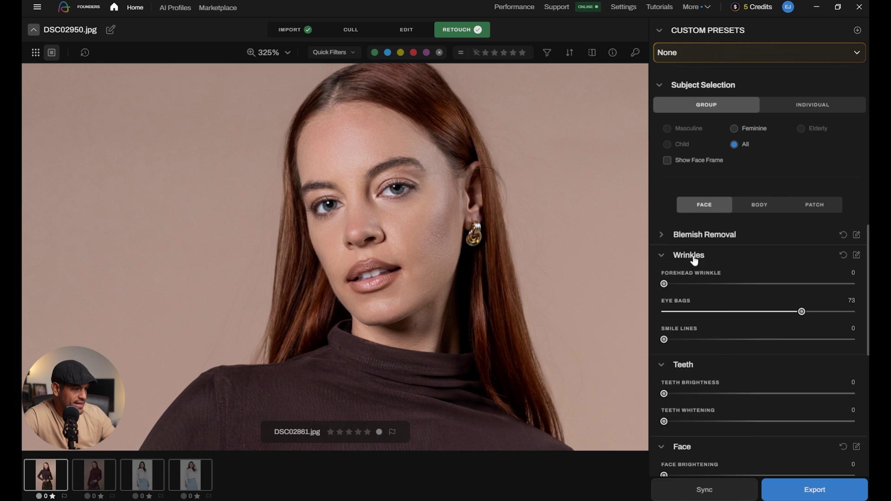
{"action": "left_click", "coordinate": [695, 255]}
{"action": "left_click", "coordinate": [701, 277]}
{"action": "left_click", "coordinate": [691, 297]}
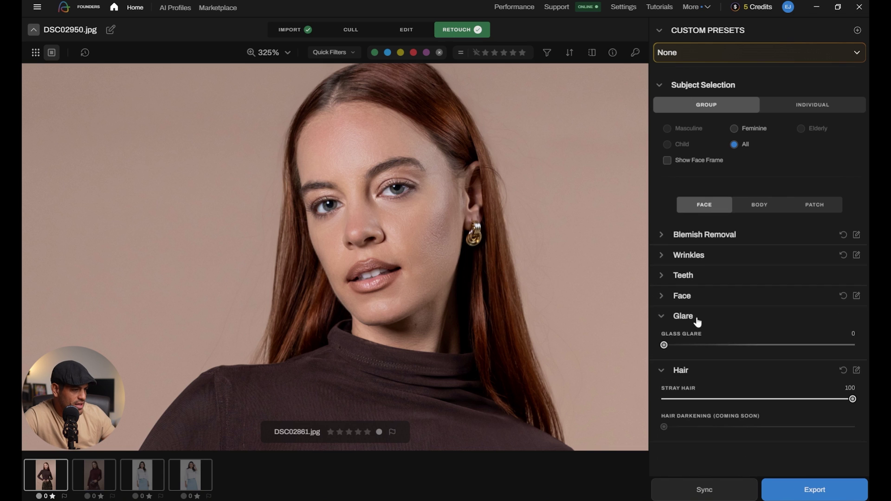
{"action": "left_click", "coordinate": [694, 319]}
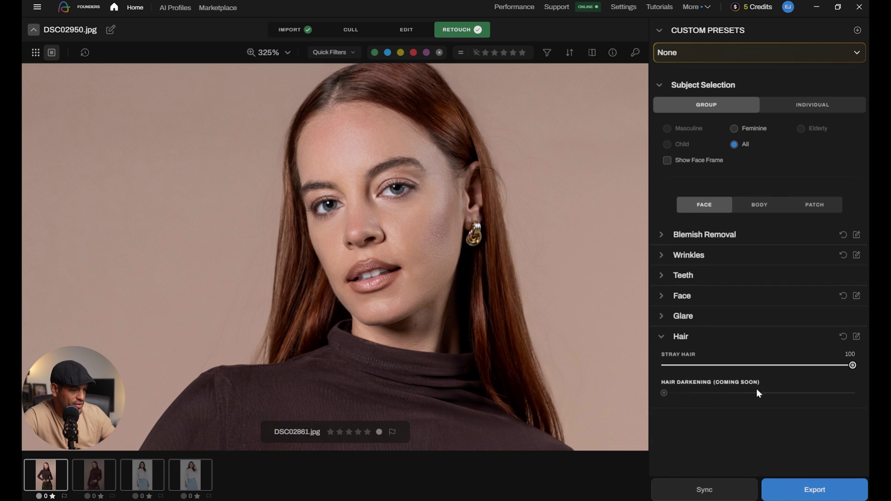
Step: With a smaller Patch brush, remove backdrop flaws beside her arm and along the top
{"action": "left_click", "coordinate": [383, 210]}
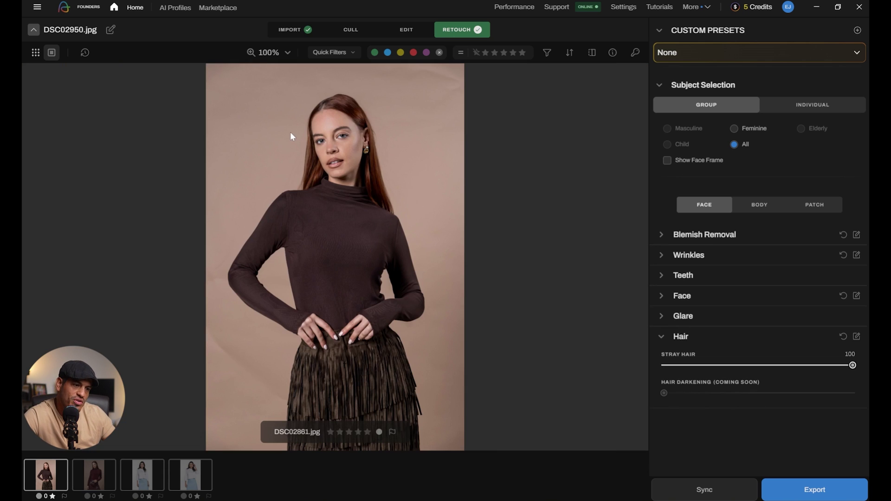
{"action": "left_click", "coordinate": [822, 208]}
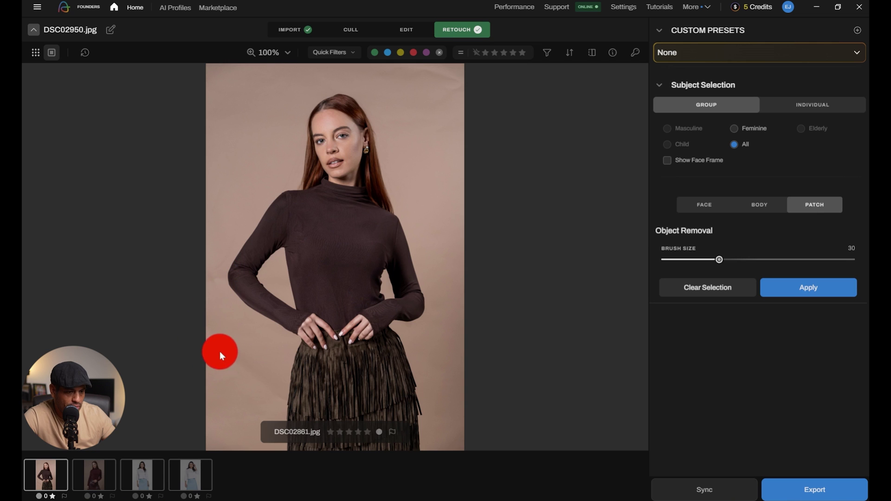
{"action": "mouse_move", "coordinate": [718, 260]}
{"action": "left_mouse_down"}
{"action": "mouse_move", "coordinate": [692, 260]}
{"action": "mouse_move", "coordinate": [707, 260]}
{"action": "left_mouse_up"}
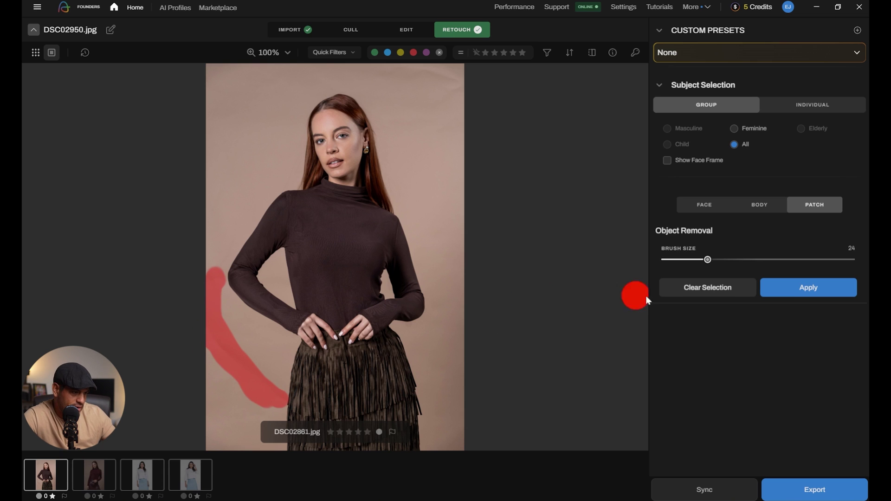
{"action": "left_click", "coordinate": [827, 285]}
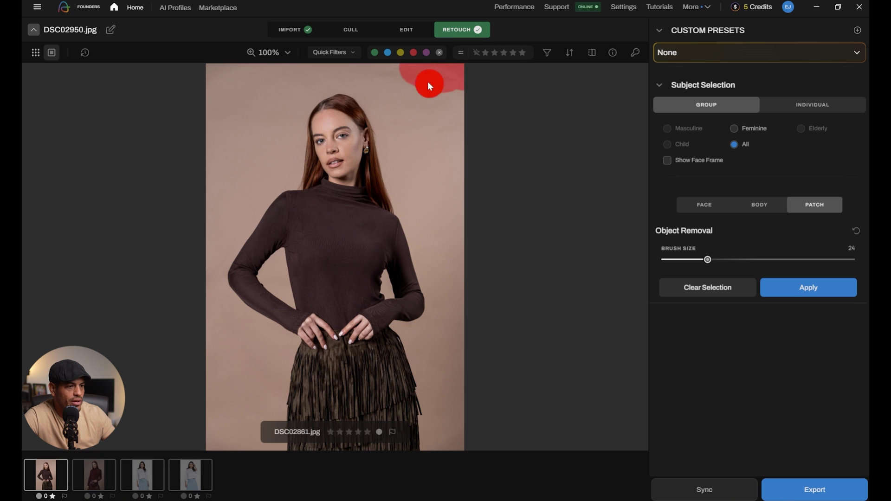
{"action": "mouse_move", "coordinate": [428, 82]}
{"action": "left_mouse_down"}
{"action": "mouse_move", "coordinate": [415, 65]}
{"action": "mouse_move", "coordinate": [439, 82]}
{"action": "left_mouse_up"}
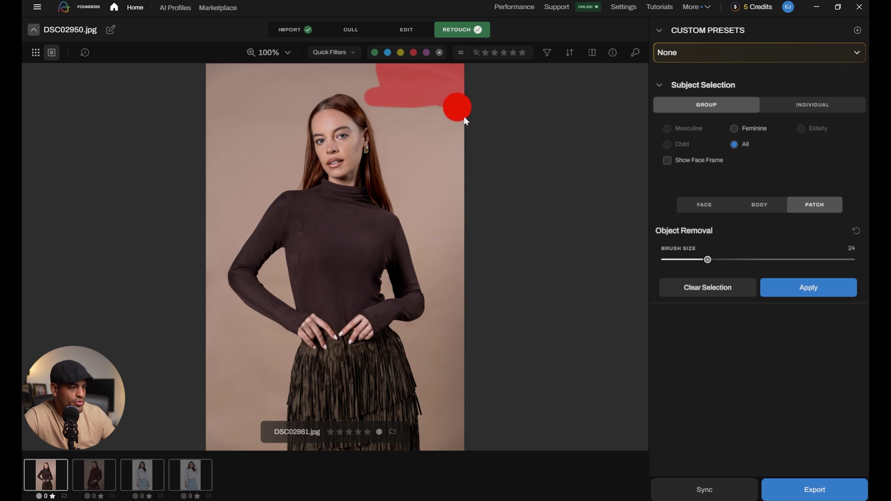
{"action": "left_click", "coordinate": [808, 292]}
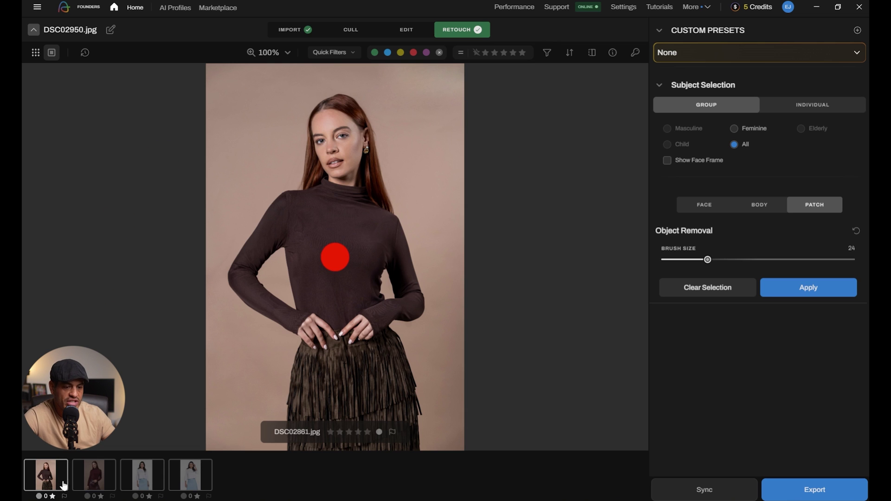
Step: Dismiss the Create New Preset dialog and preset list, then go back to FACE settings
{"action": "left_click", "coordinate": [857, 30]}
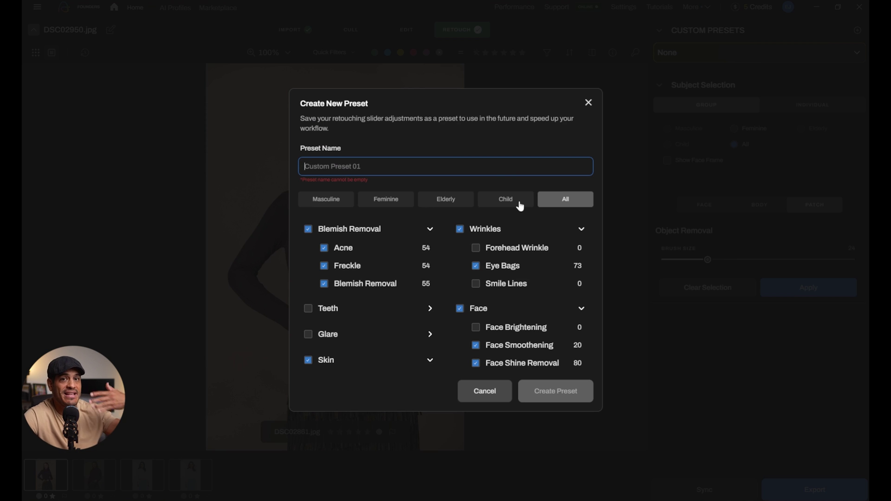
{"action": "left_click", "coordinate": [588, 102]}
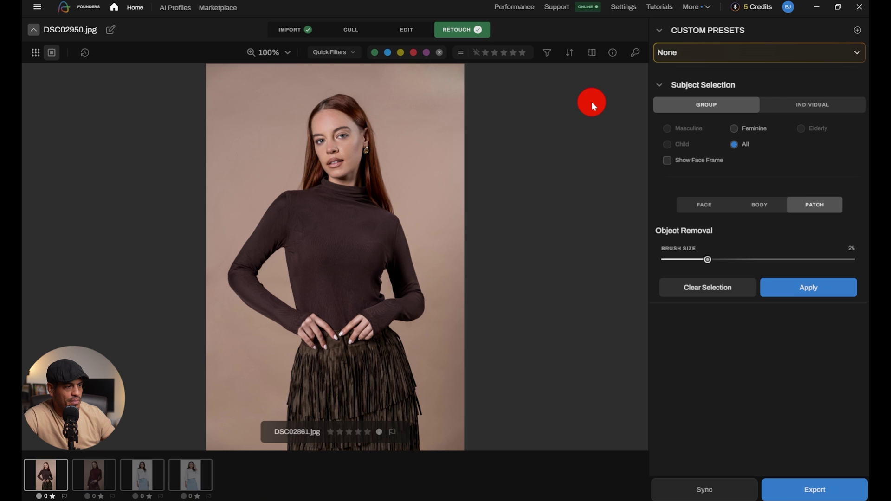
{"action": "left_click", "coordinate": [731, 56]}
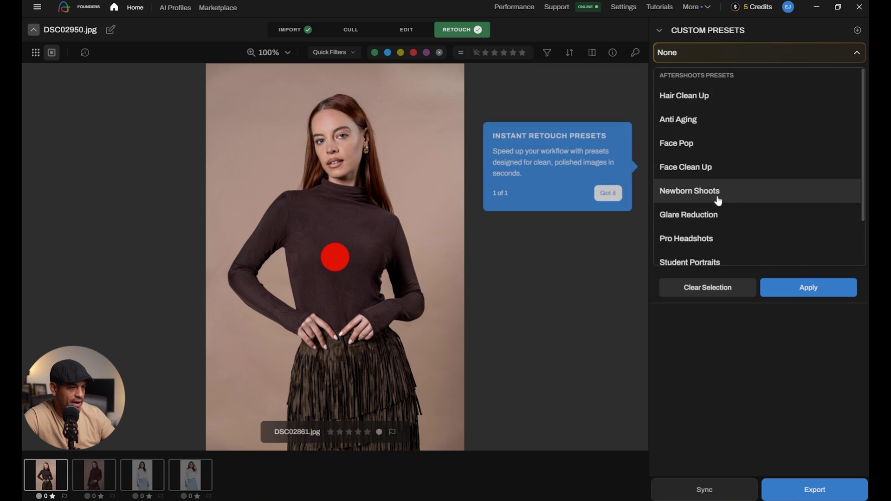
{"action": "left_click", "coordinate": [744, 384]}
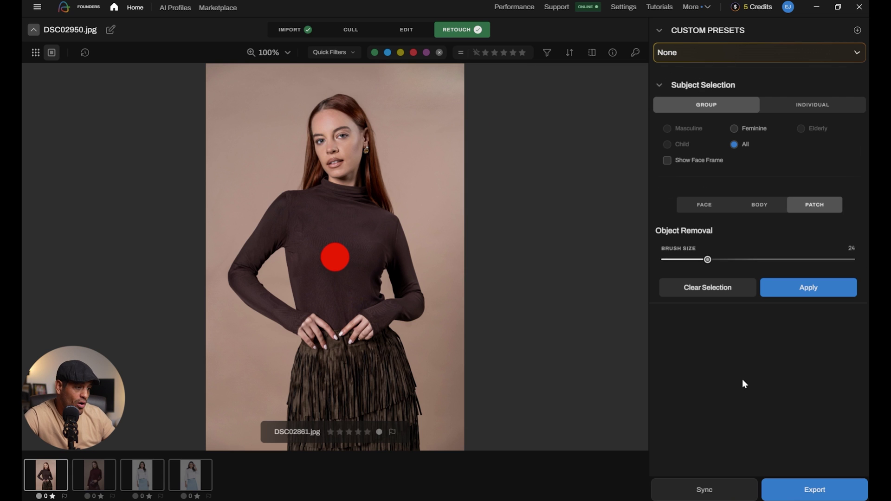
{"action": "left_click", "coordinate": [703, 207]}
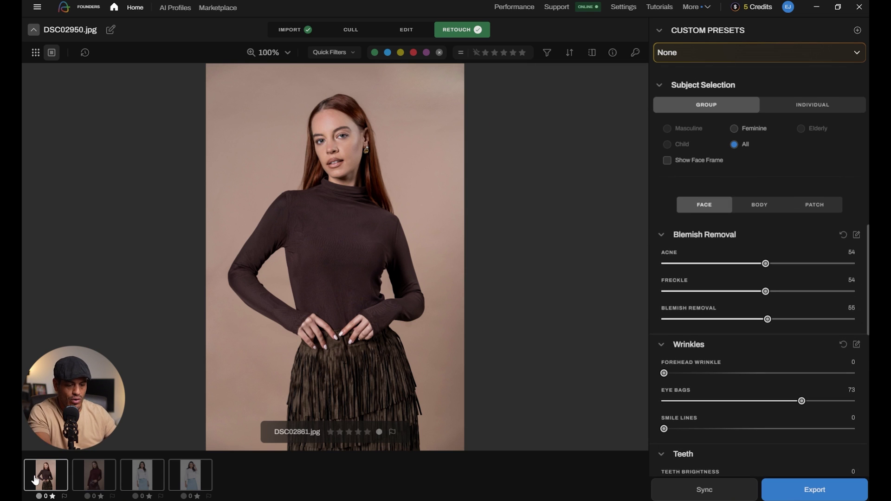
Step: Select all four filmstrip photos and sync DSC02861.jpg's retouch settings to them
{"action": "left_click", "coordinate": [192, 482], "text": "shift"}
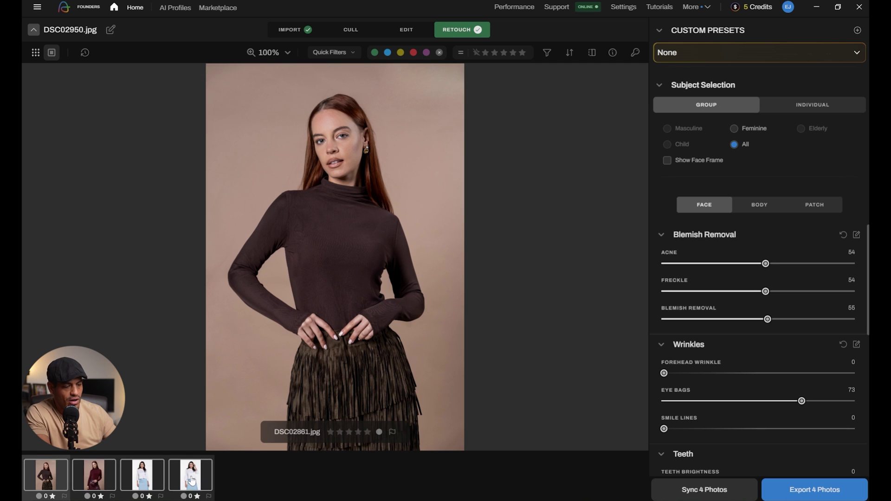
{"action": "left_click", "coordinate": [724, 495]}
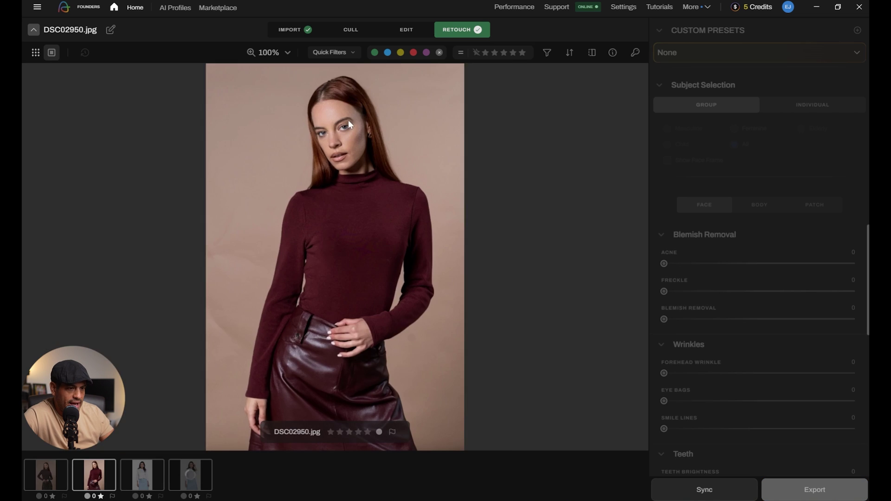
{"action": "scroll", "coordinate": [365, 141], "scroll_direction": "up", "scroll_amount": 3}
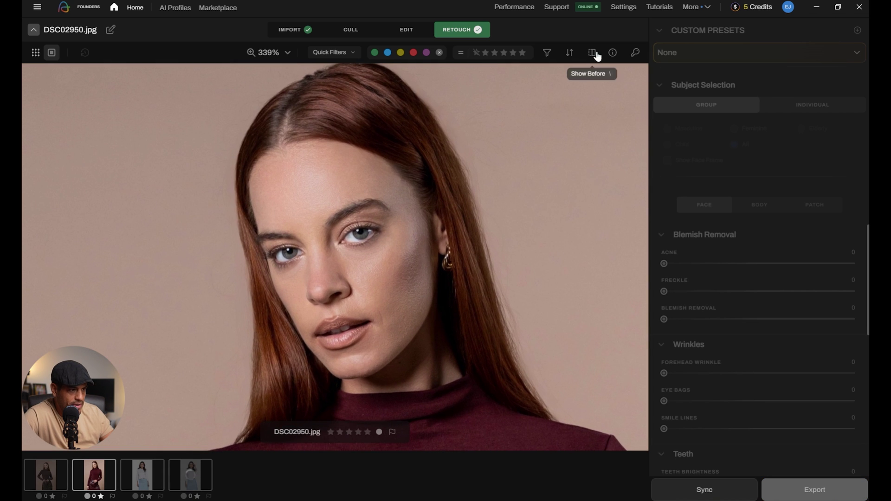
{"action": "left_click", "coordinate": [592, 52]}
{"action": "left_click", "coordinate": [594, 56]}
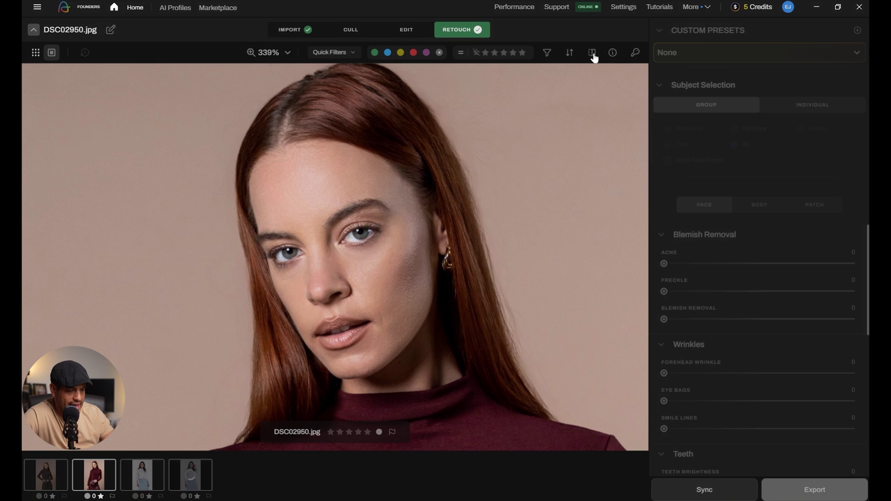
{"action": "left_click", "coordinate": [593, 57]}
{"action": "left_click", "coordinate": [594, 56]}
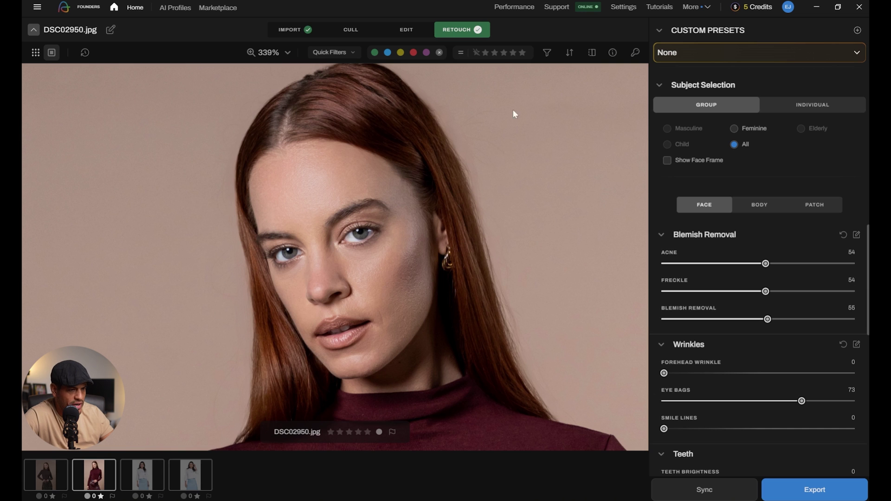
{"action": "left_click", "coordinate": [424, 181]}
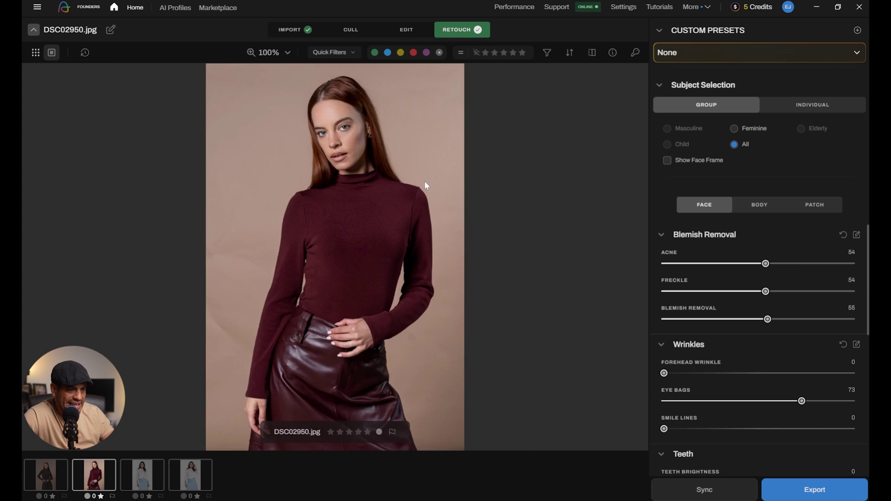